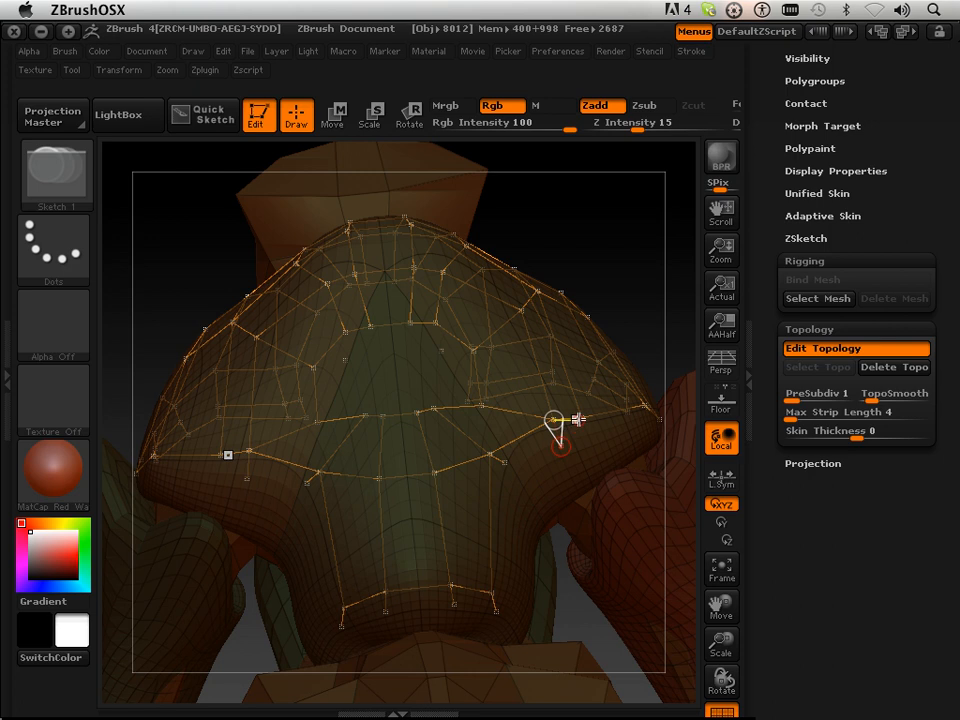
# - Add an outer row of topology points below the flared edge and connect it to the upper corner of the central strip
pyautogui.keyDown('shift'); pyautogui.click(582, 418); pyautogui.keyUp('shift')
pyautogui.click(587, 436)
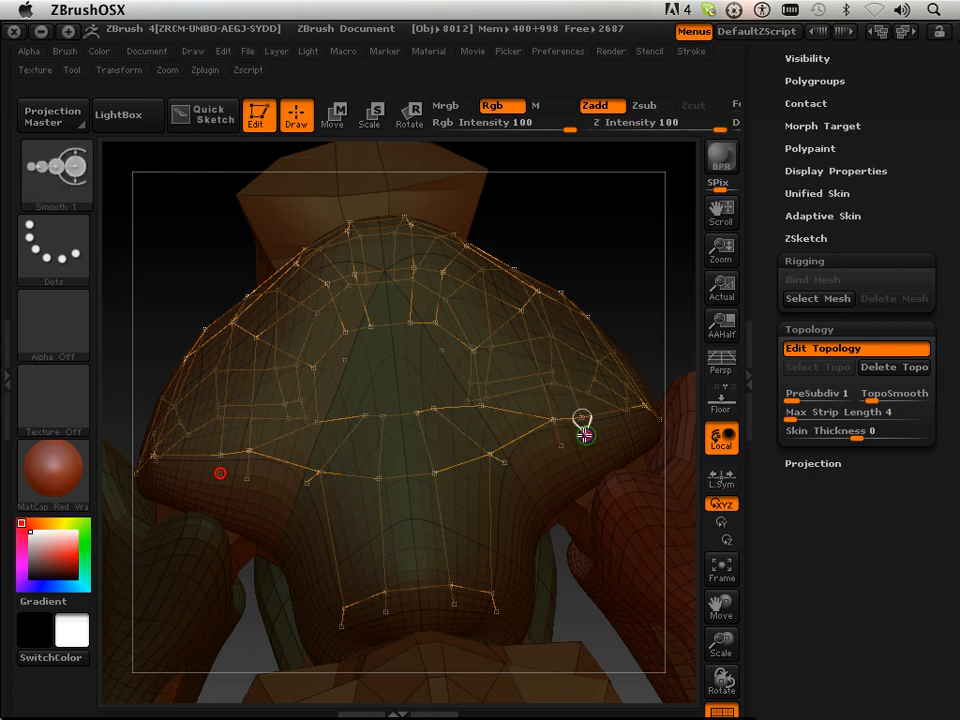
pyautogui.click(562, 446)
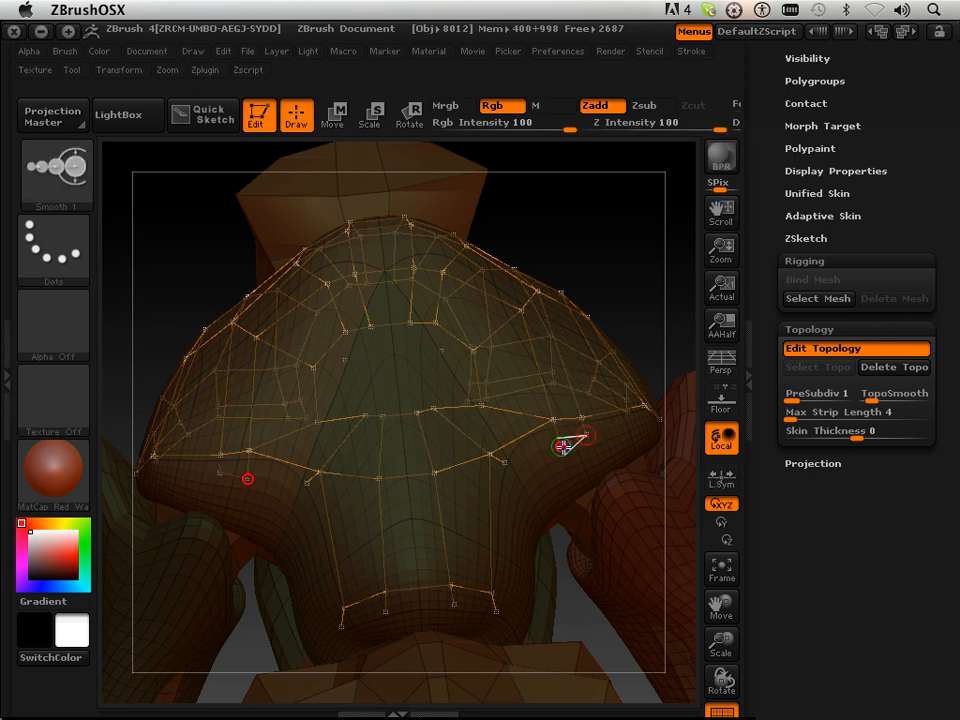
pyautogui.click(506, 463)
pyautogui.keyDown('shift'); pyautogui.click(505, 464); pyautogui.keyUp('shift')
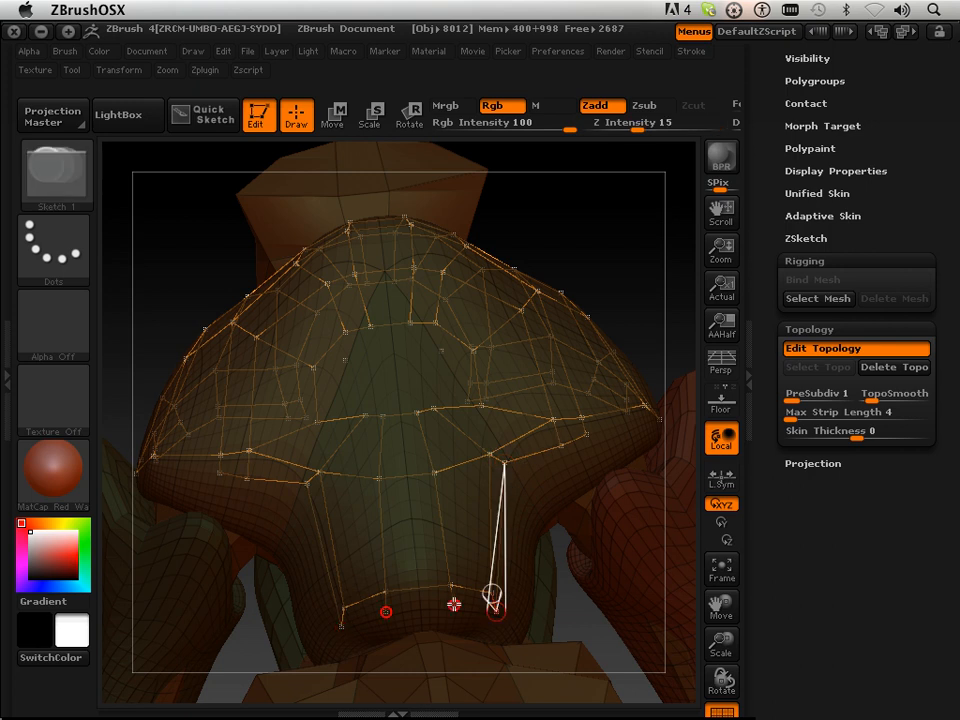
# - Close the outer row of edges along the central strip's lower end and inspect the skin preview from the side
pyautogui.click(454, 604)
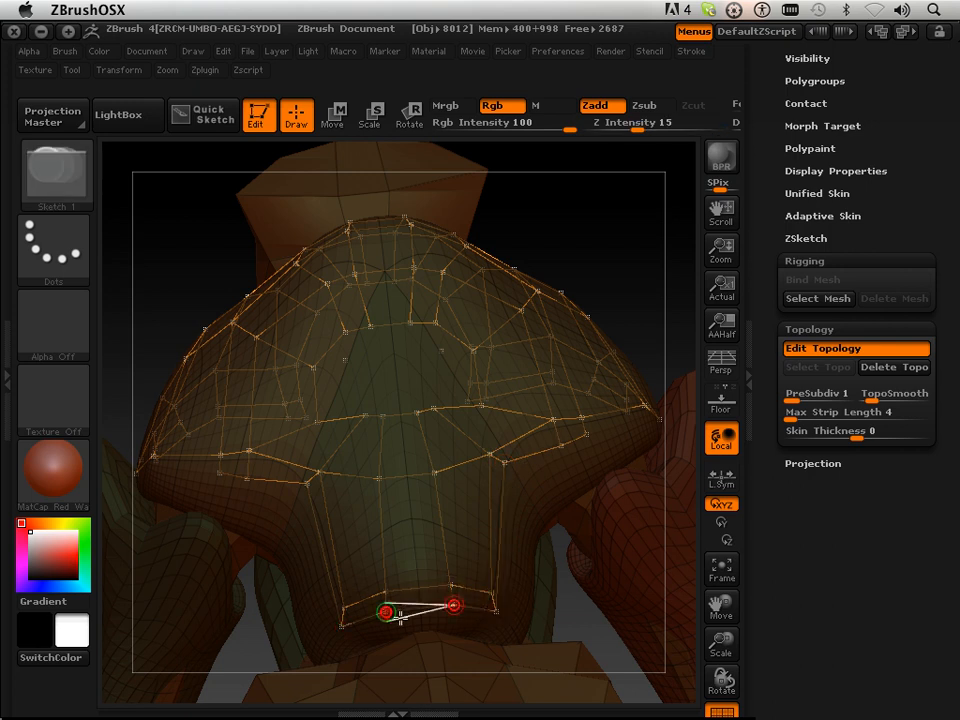
pyautogui.press('a')
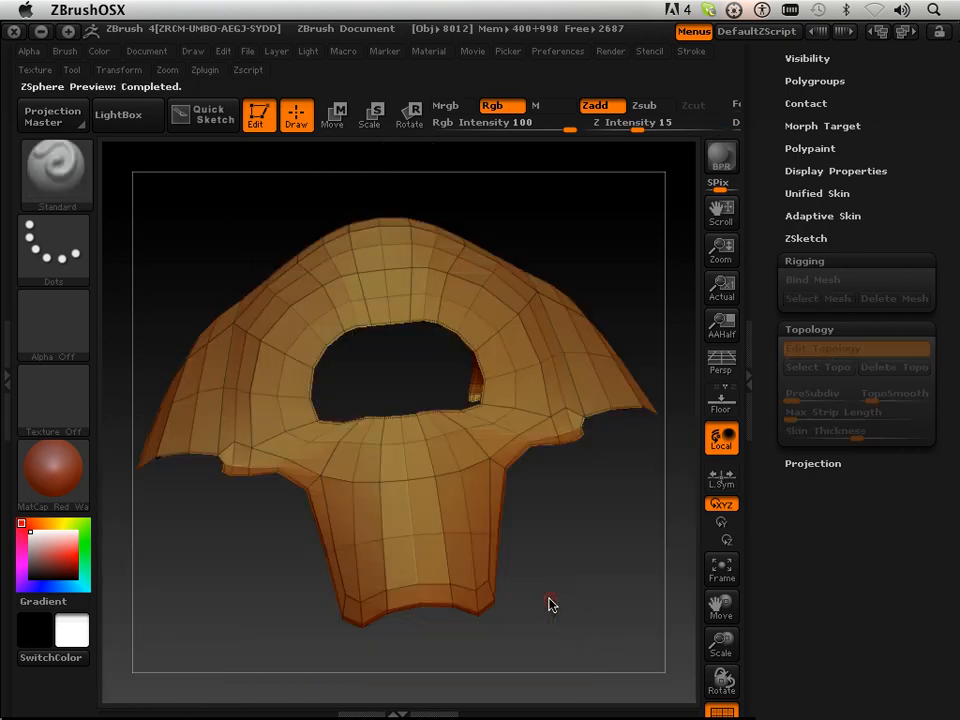
pyautogui.moveTo(550, 594); pyautogui.dragTo(495, 581)
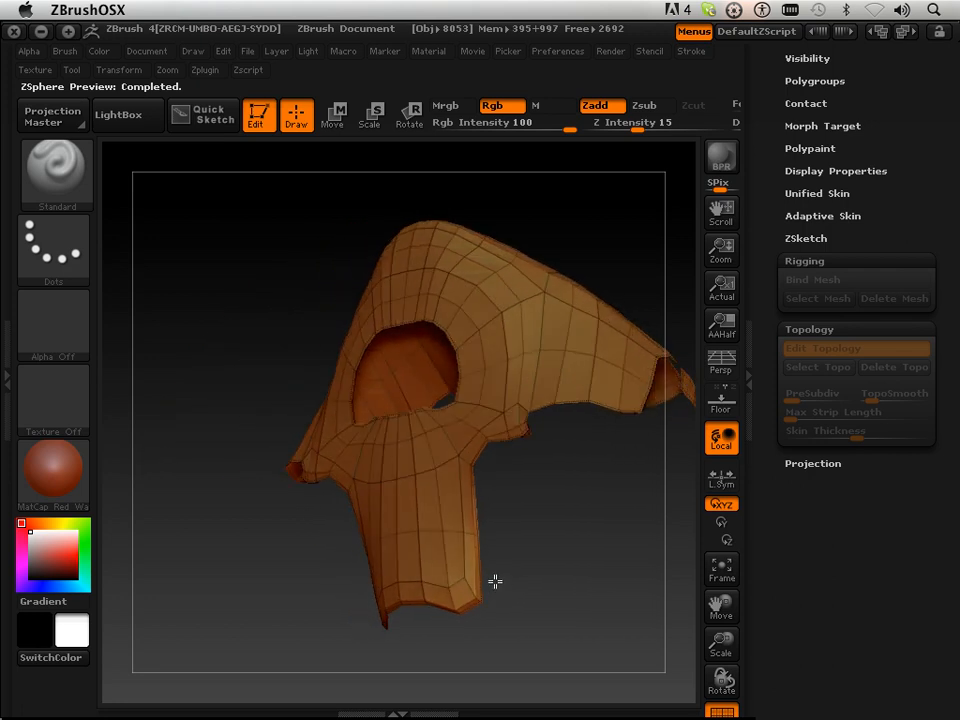
pyautogui.press('a')
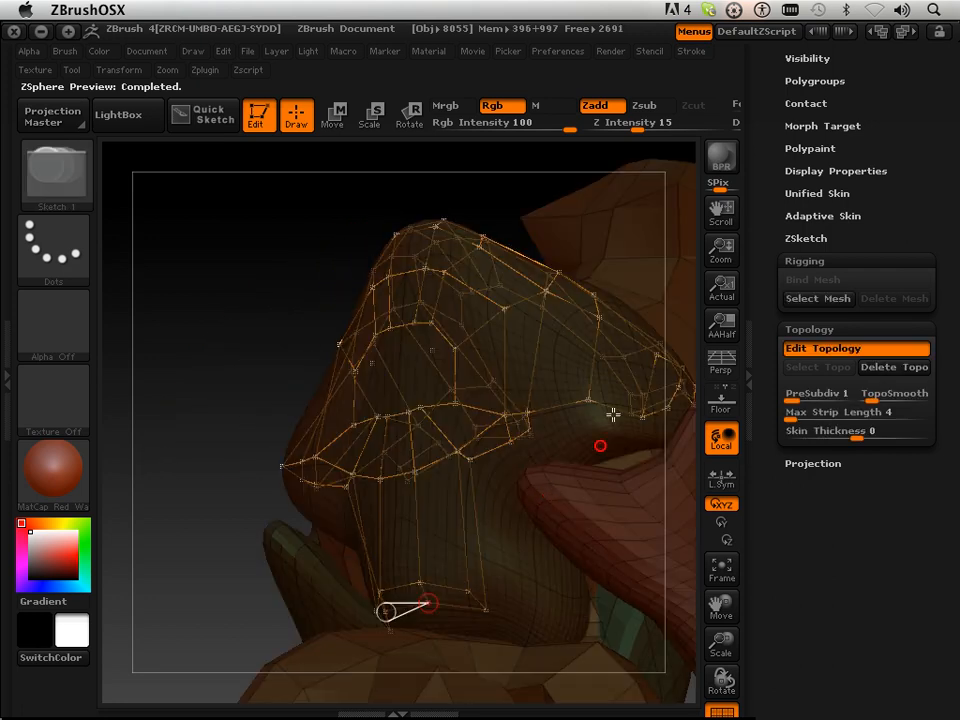
# - Extend the outer row beneath the flared side edge with two new points, connect them, and inspect the skin preview
pyautogui.keyDown('shift'); pyautogui.click(591, 400); pyautogui.keyUp('shift')
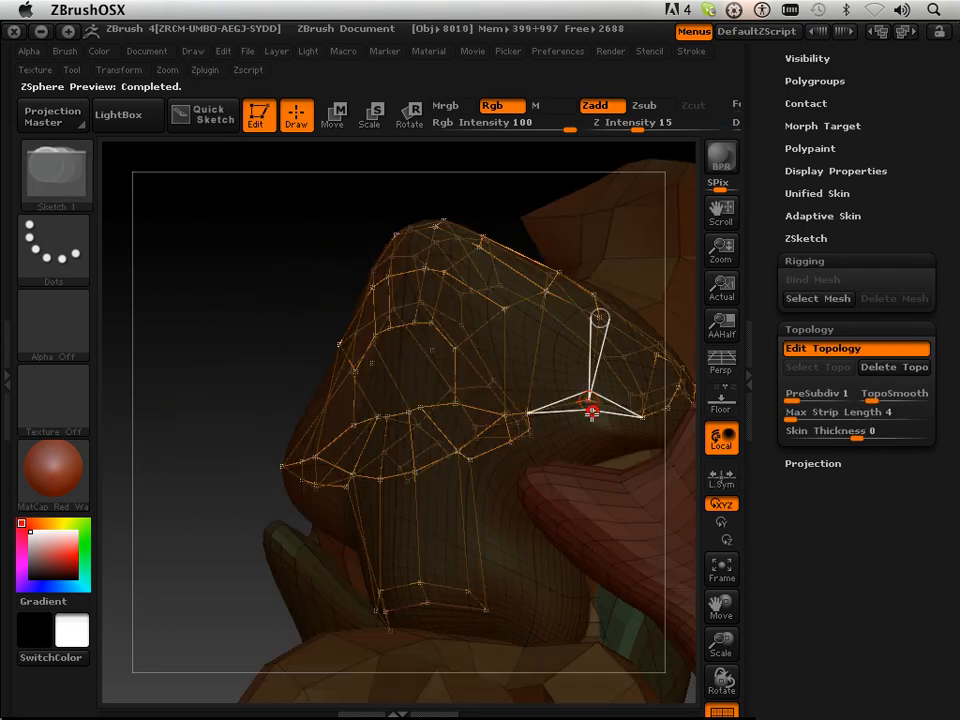
pyautogui.click(591, 417)
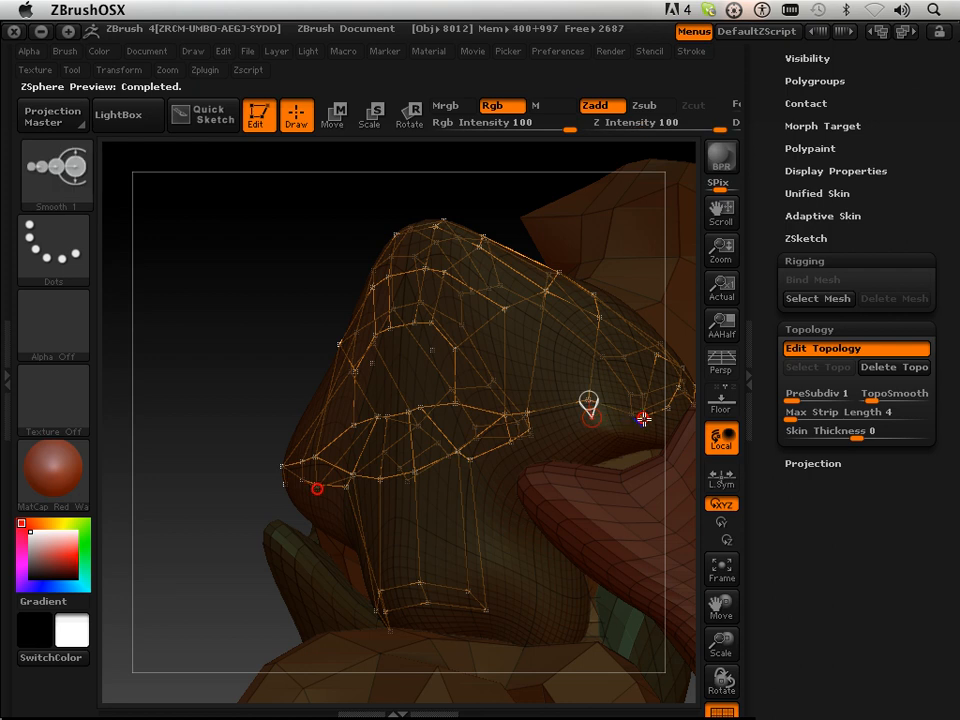
pyautogui.keyDown('shift'); pyautogui.click(644, 418); pyautogui.keyUp('shift')
pyautogui.click(643, 431)
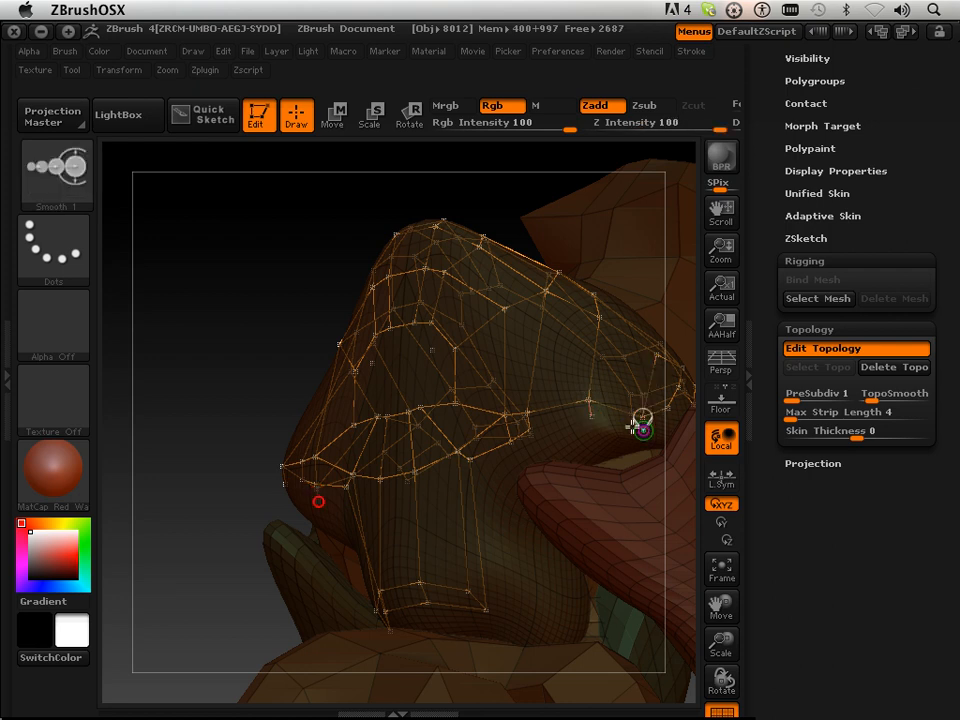
pyautogui.keyDown('shift'); pyautogui.click(591, 416); pyautogui.keyUp('shift')
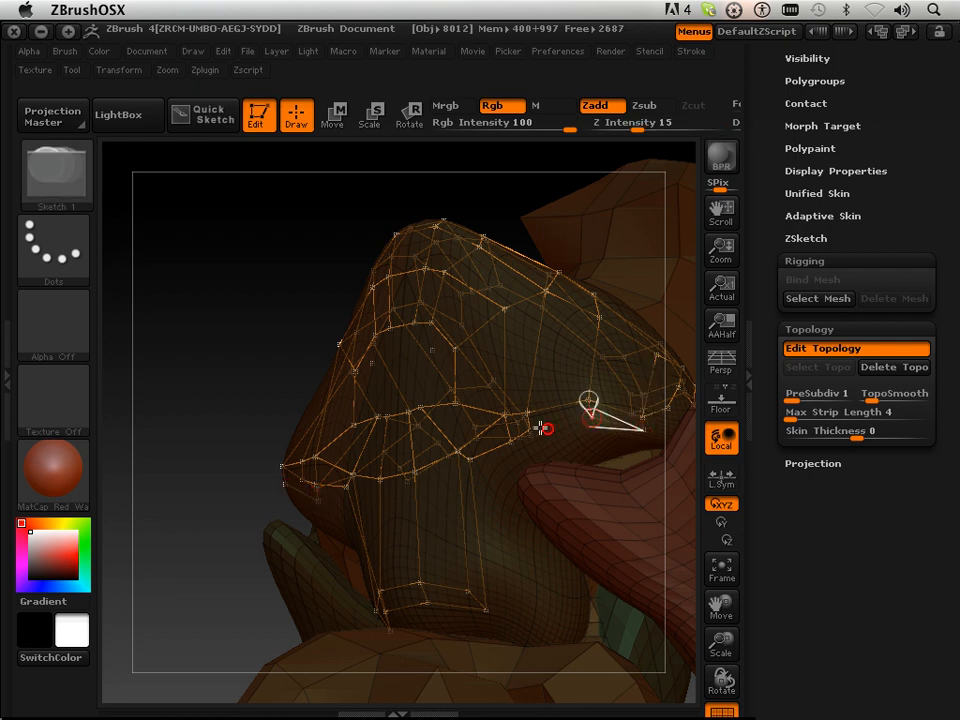
pyautogui.press('a')
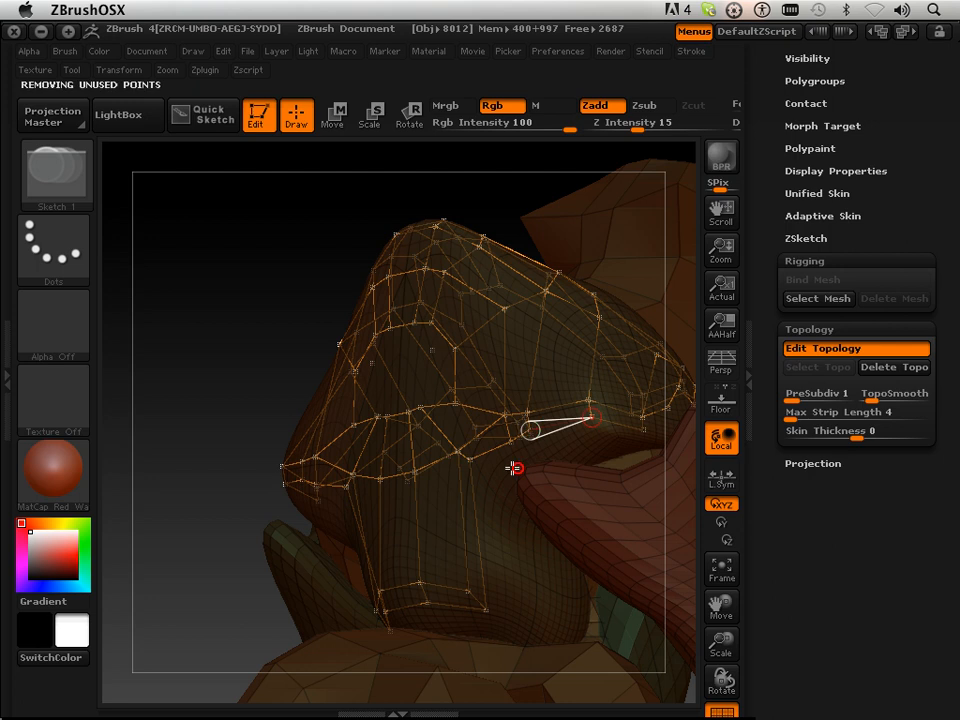
pyautogui.moveTo(581, 466); pyautogui.dragTo(611, 410)
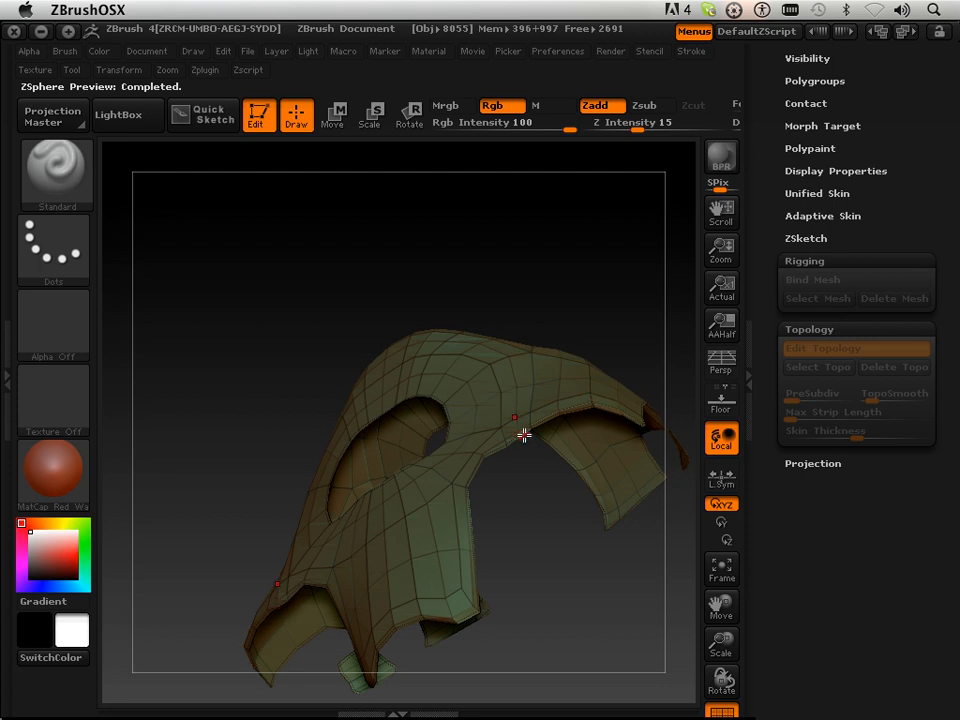
pyautogui.press('a')
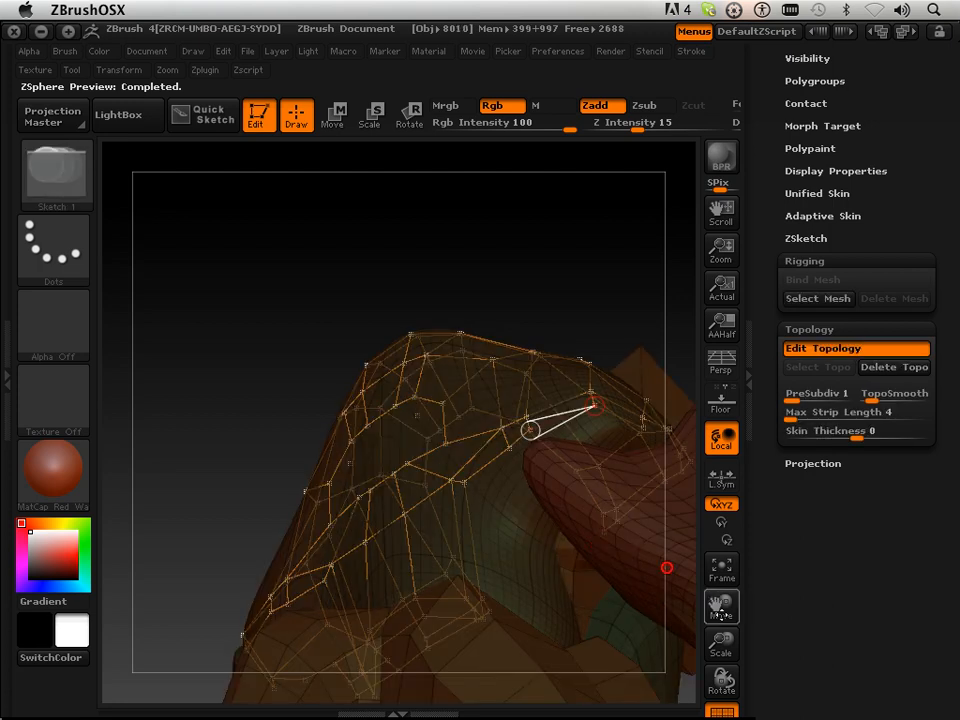
# - Connect the inner row of points along the far side's lower edge strip and inspect the skin preview
pyautogui.moveTo(722, 643); pyautogui.dragTo(729, 660)
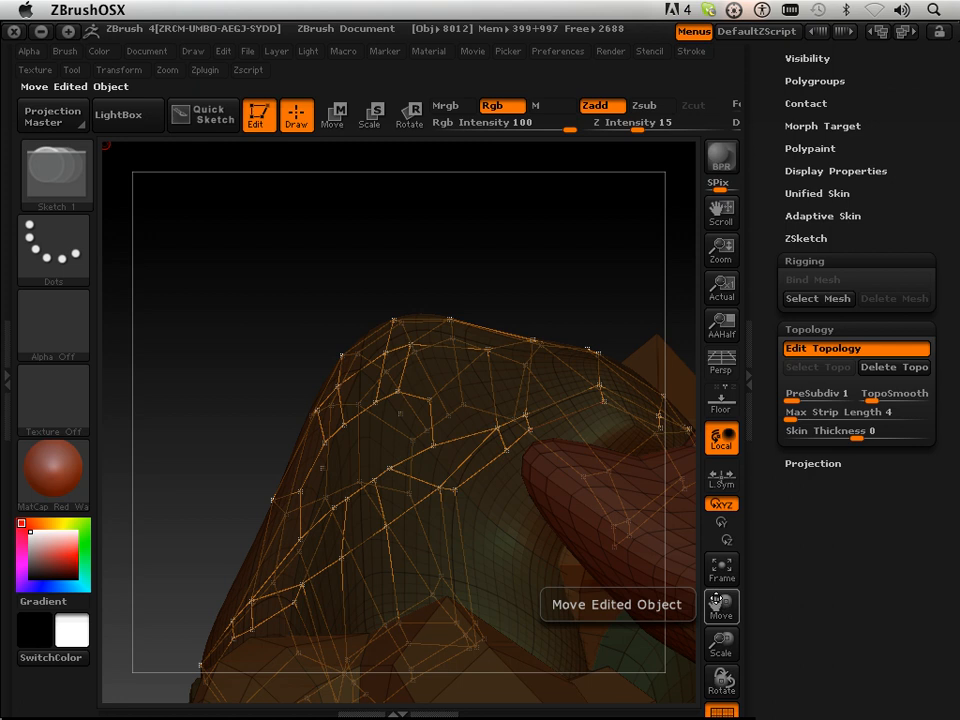
pyautogui.moveTo(724, 615); pyautogui.dragTo(568, 595)
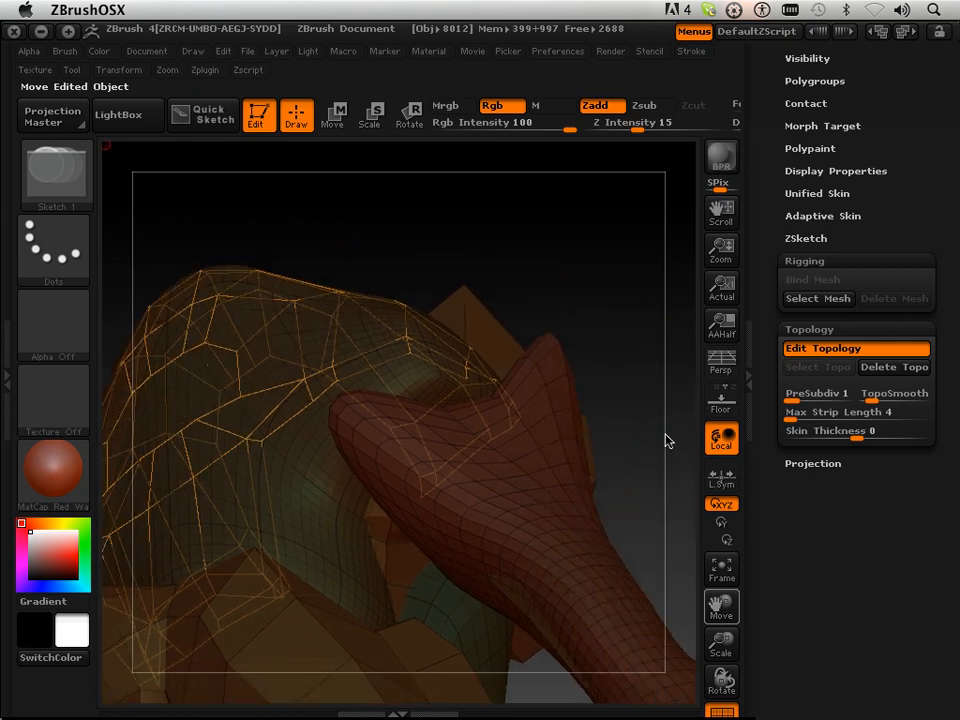
pyautogui.moveTo(647, 429); pyautogui.dragTo(555, 533)
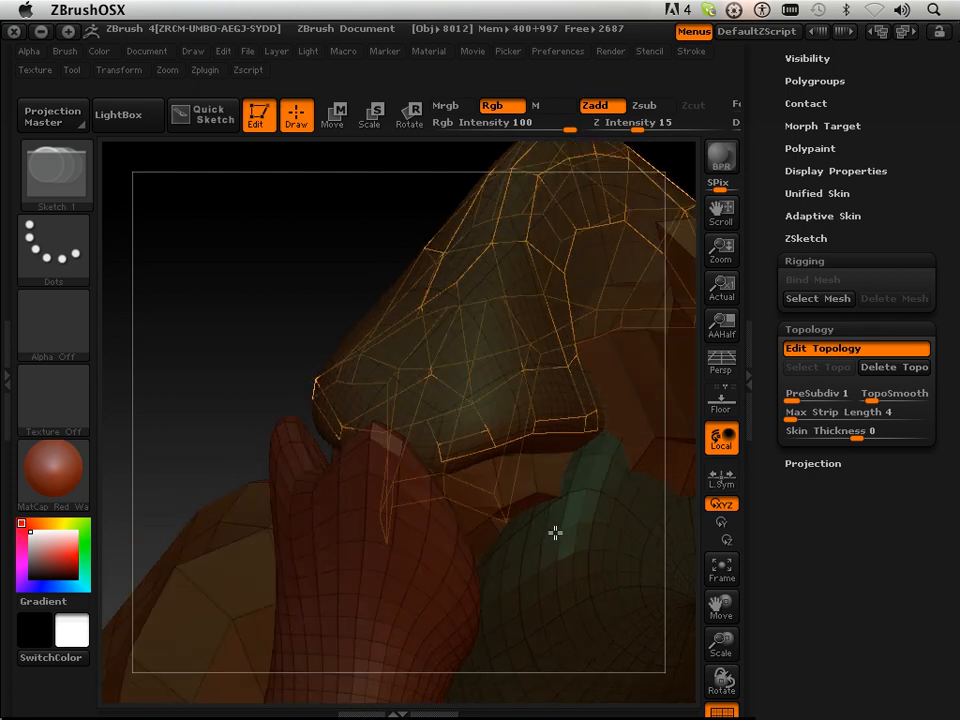
pyautogui.keyDown('ctrl'); pyautogui.click(536, 422); pyautogui.keyUp('ctrl')
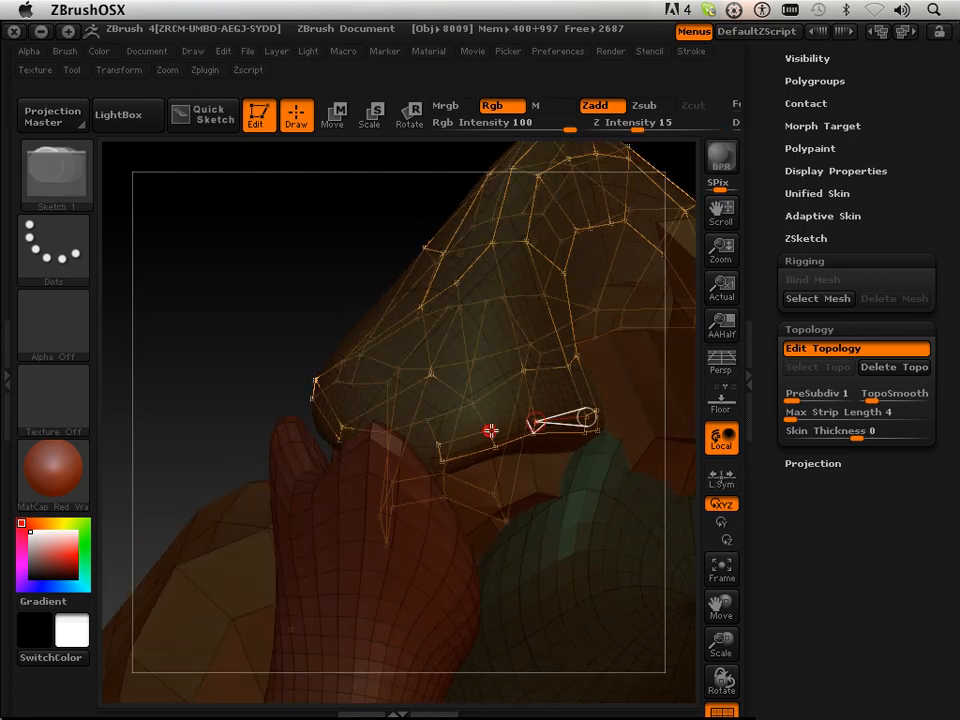
pyautogui.press('a')
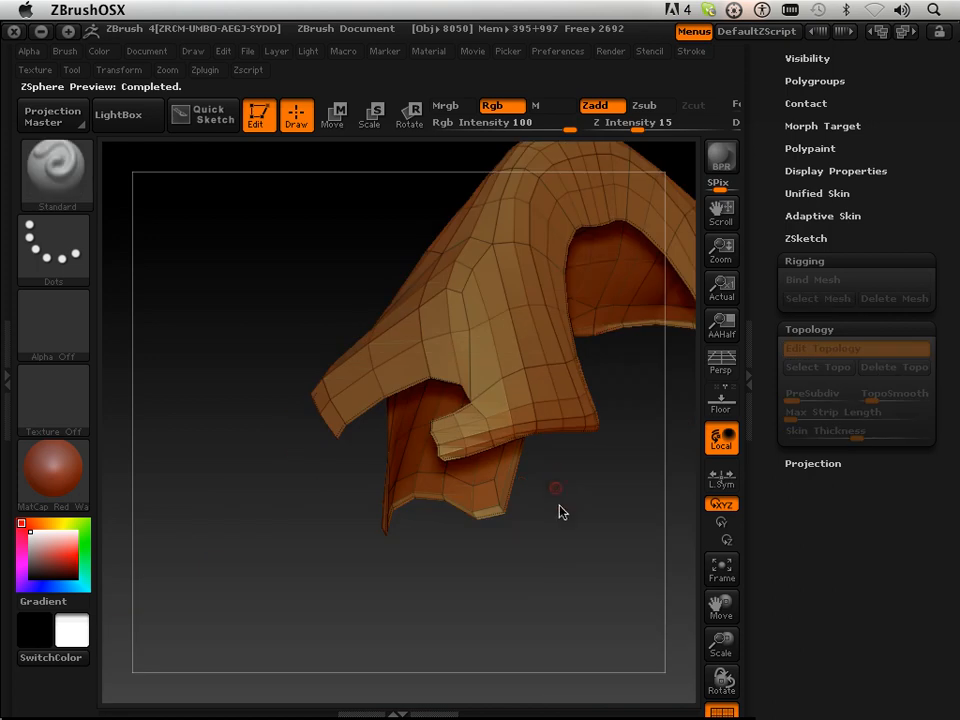
pyautogui.moveTo(561, 510); pyautogui.dragTo(591, 501)
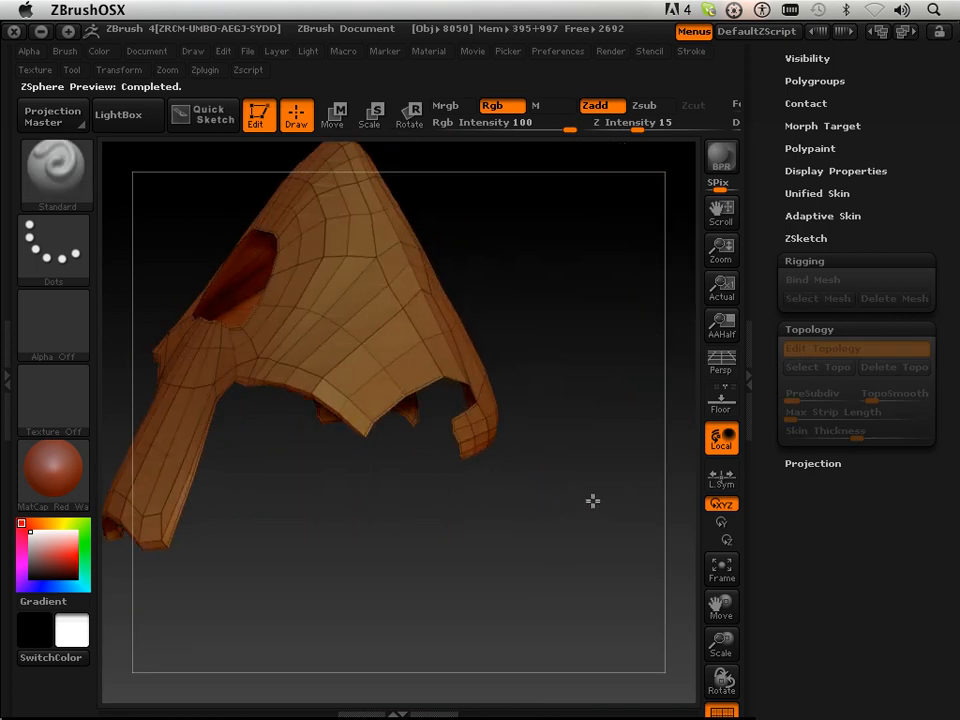
pyautogui.press('a')
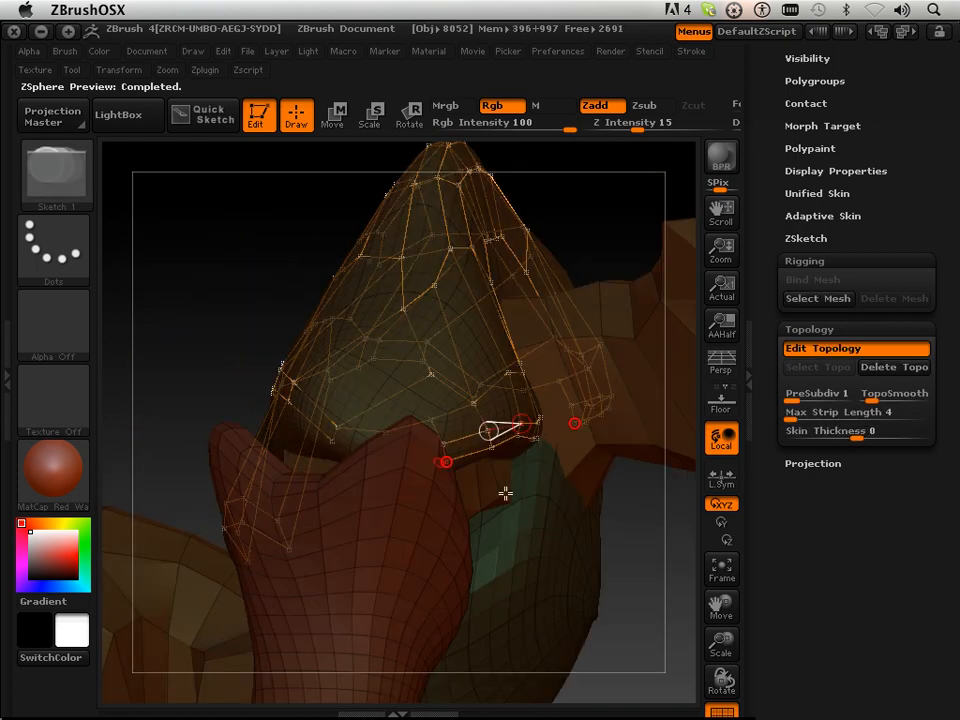
# - Bridge the gap across the rounded end with a new point connected to its neighbouring points, and check the skin preview
pyautogui.moveTo(225, 345); pyautogui.dragTo(225, 394)
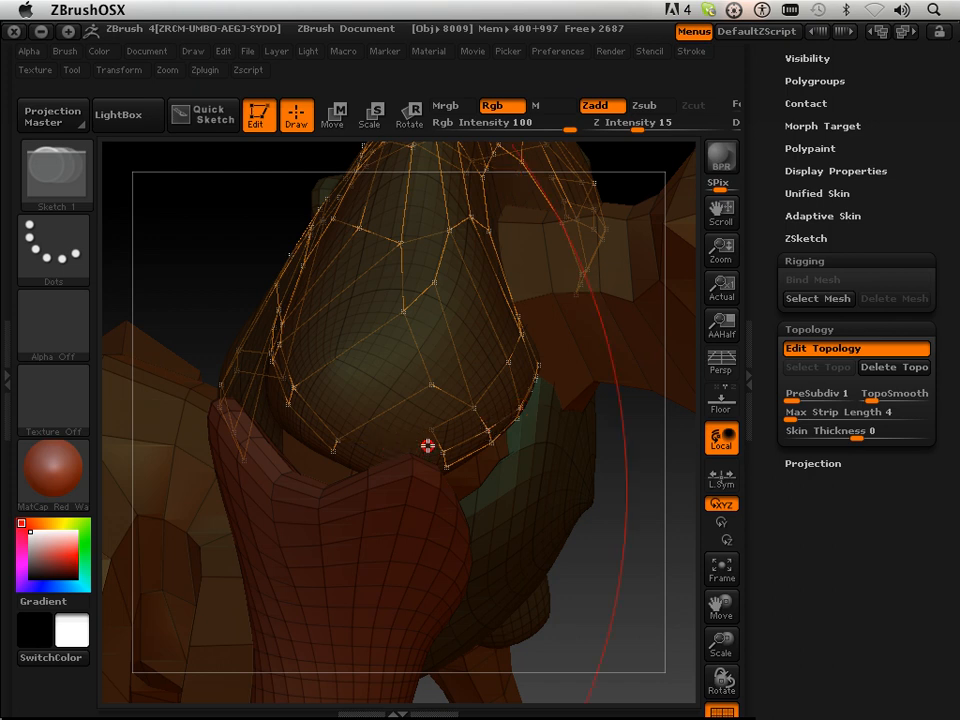
pyautogui.press('shift')
pyautogui.press('shift')
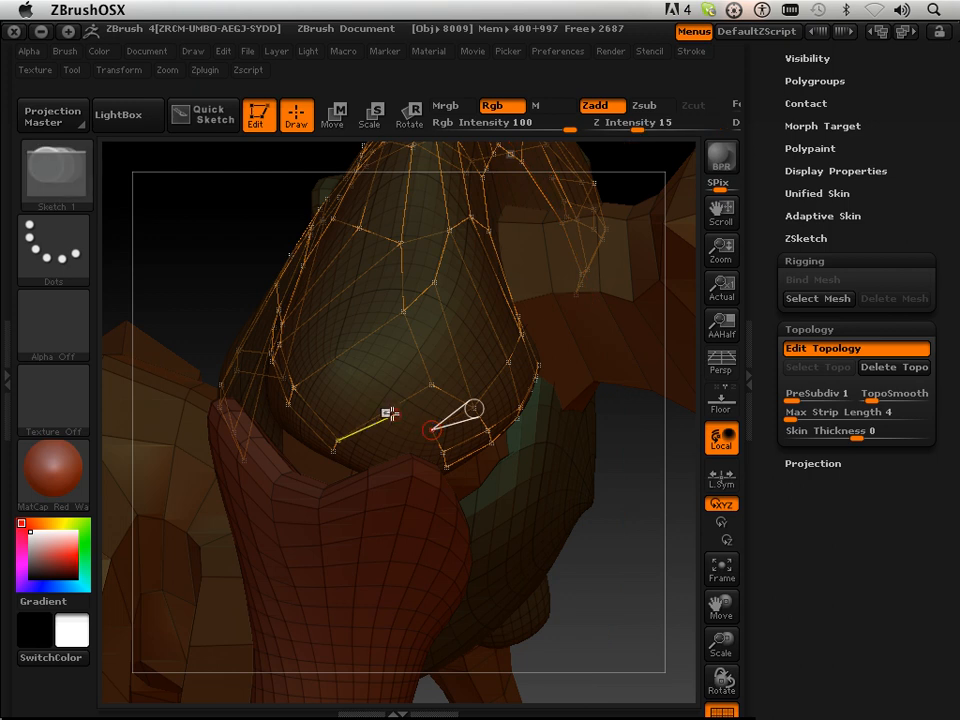
pyautogui.click(386, 411)
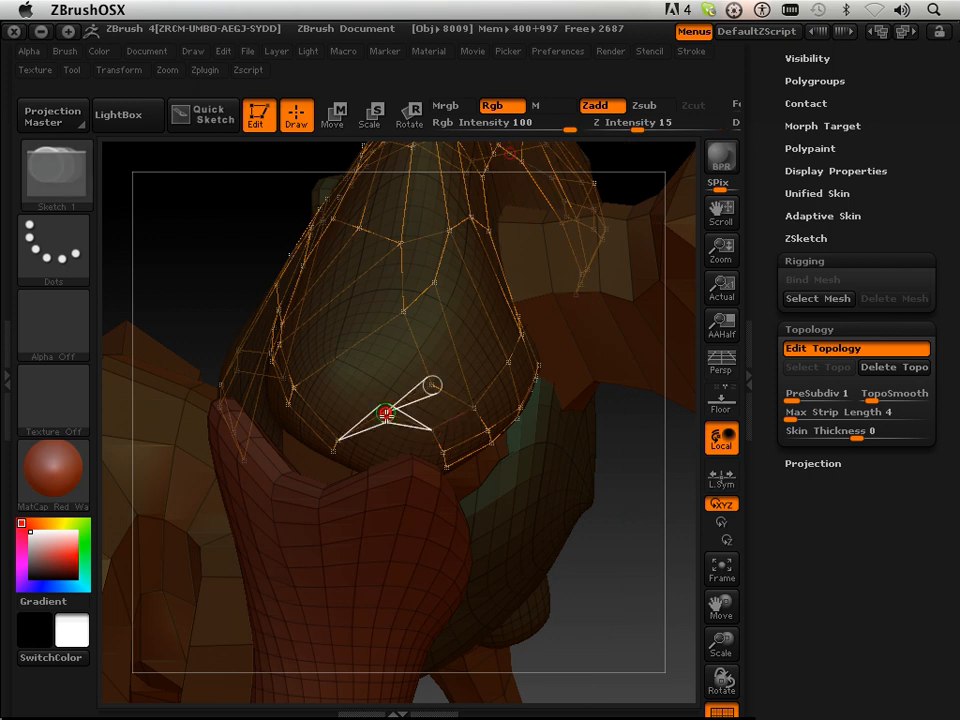
pyautogui.press('a')
pyautogui.press('a')
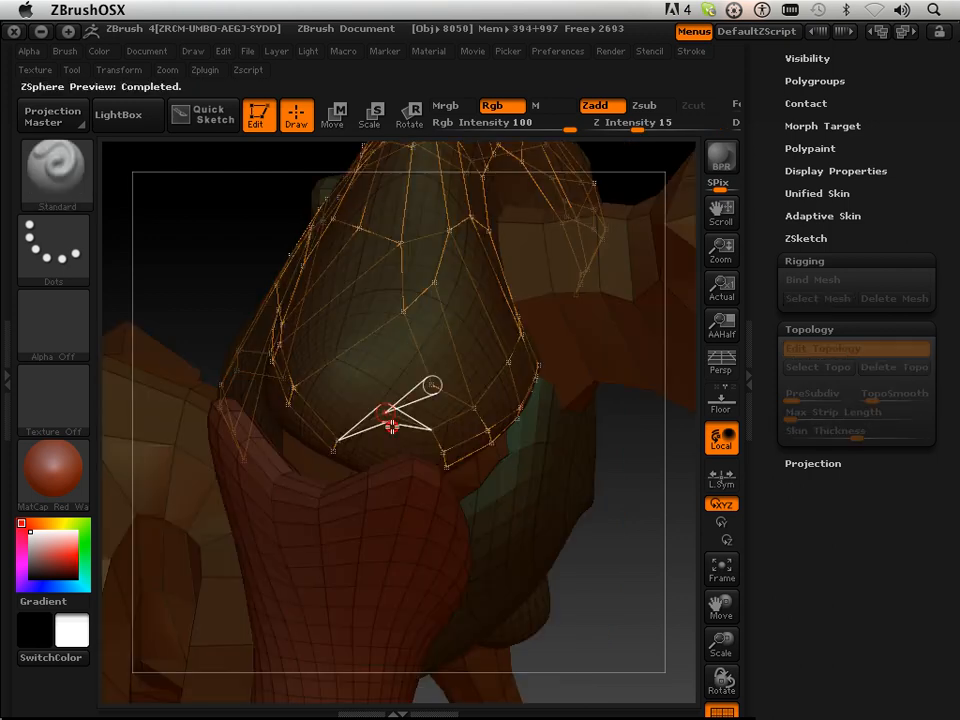
# - Add a second point under the bridging point and connect it to the inner row on both sides of the rounded end
pyautogui.keyDown('shift'); pyautogui.click(425, 433); pyautogui.keyUp('shift')
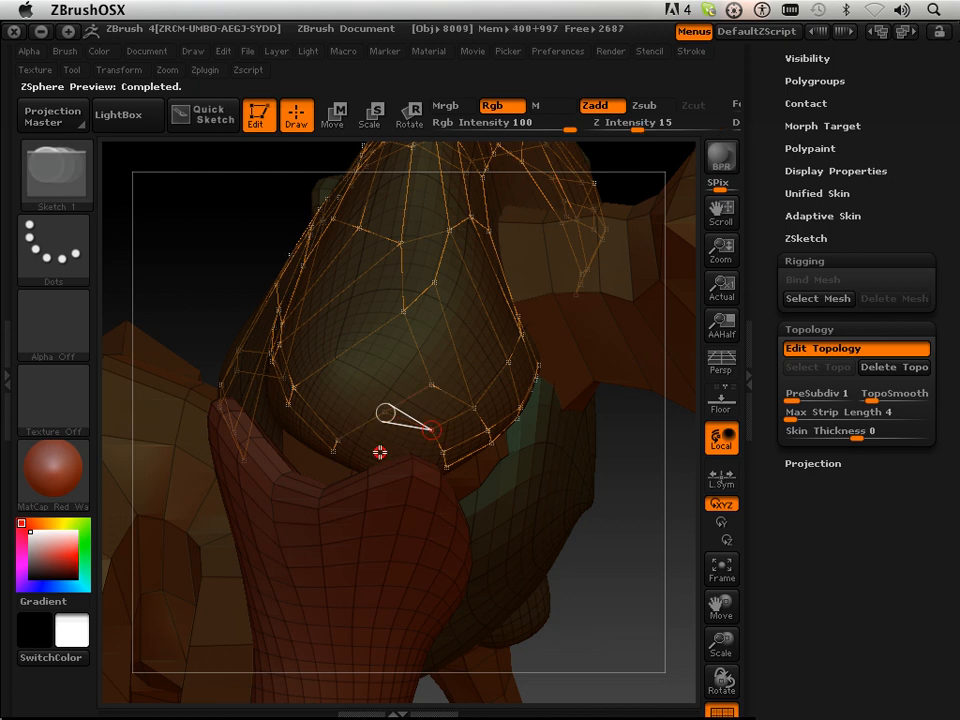
pyautogui.click(380, 452)
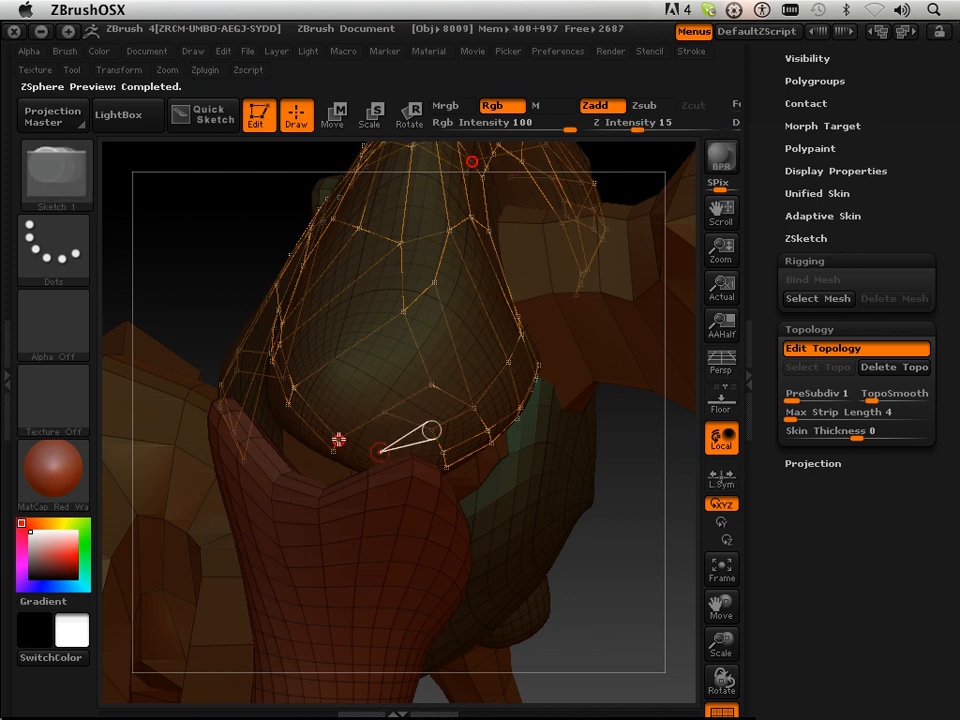
pyautogui.click(338, 439)
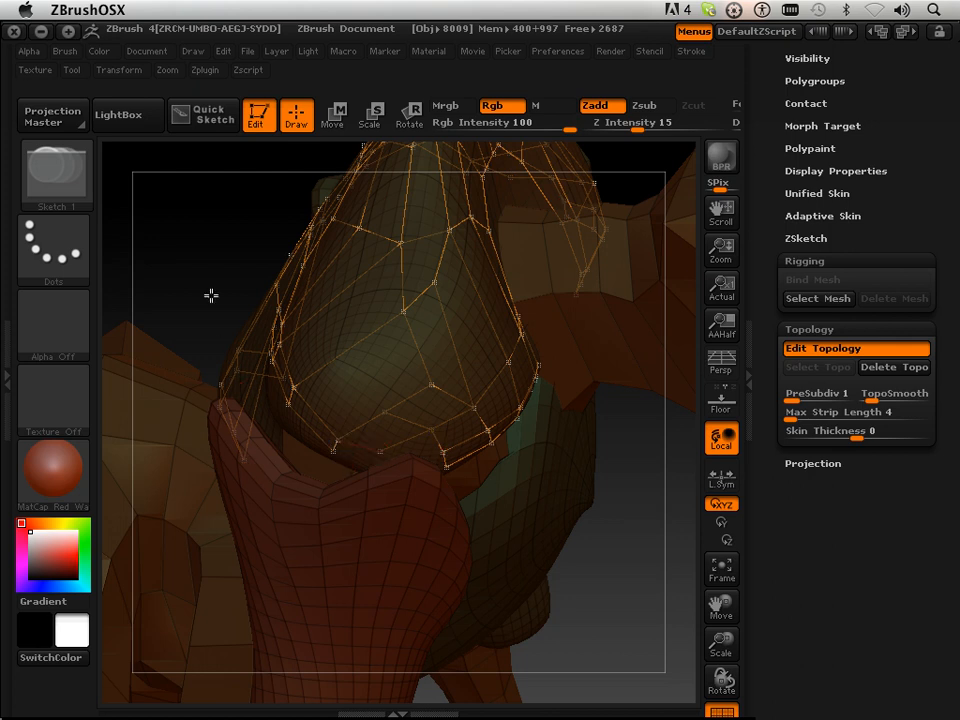
# - Add an outer-row point beneath the rounded end, connect it to the neighbouring outer and inner points, and check the skin preview
pyautogui.moveTo(210, 294)
pyautogui.mouseDown()
pyautogui.moveTo(201, 287)
pyautogui.moveTo(207, 301)
pyautogui.mouseUp()
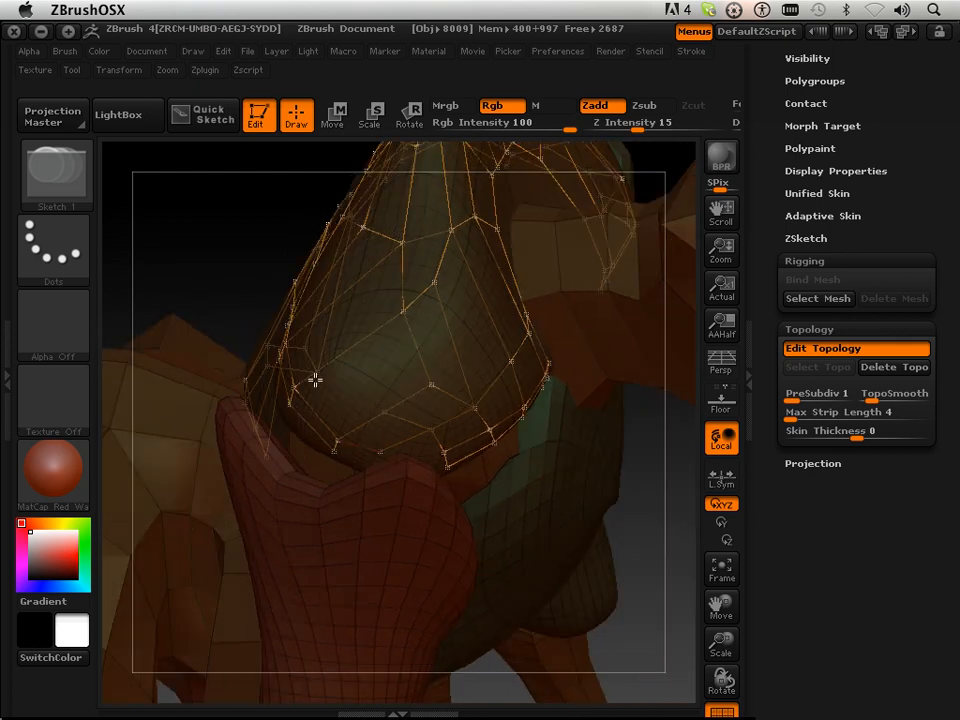
pyautogui.press('shift')
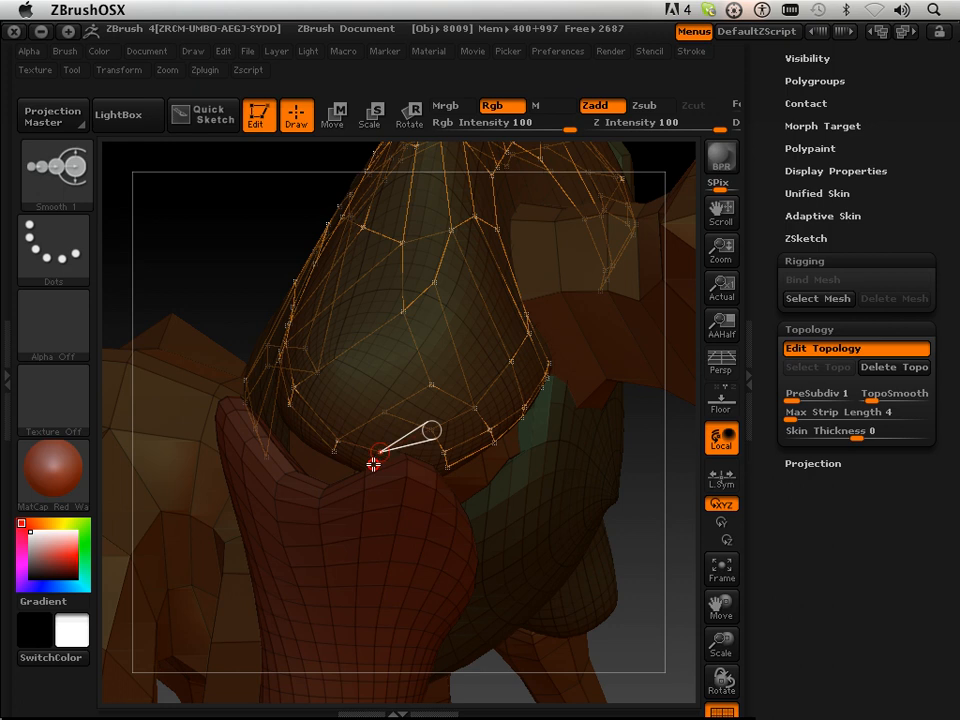
pyautogui.moveTo(216, 281); pyautogui.dragTo(229, 279)
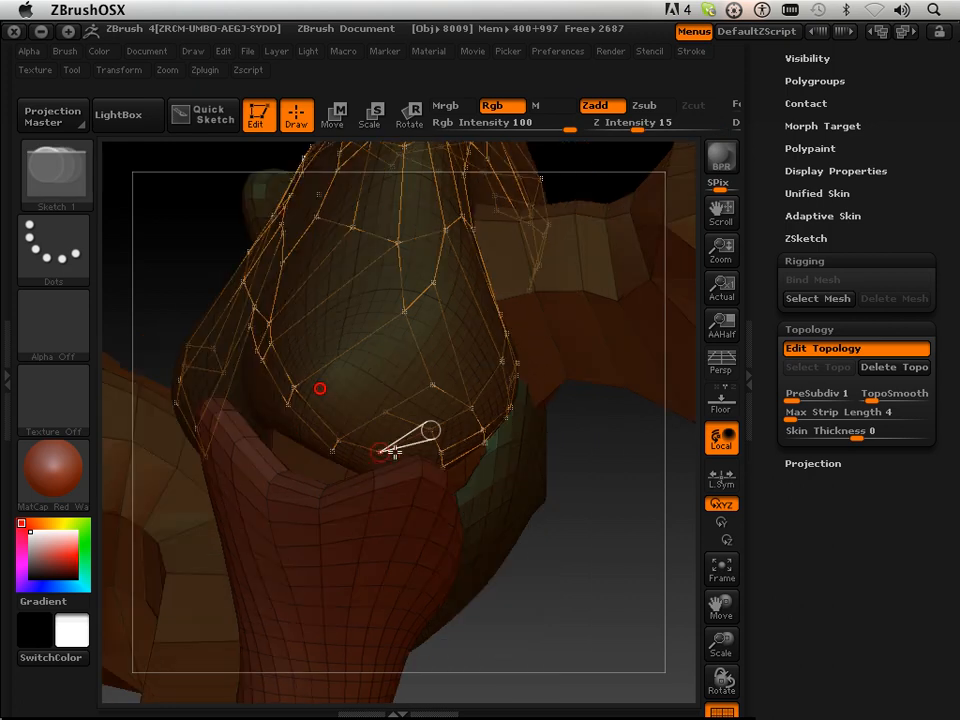
pyautogui.press('shift')
pyautogui.keyDown('shift'); pyautogui.click(368, 469); pyautogui.keyUp('shift')
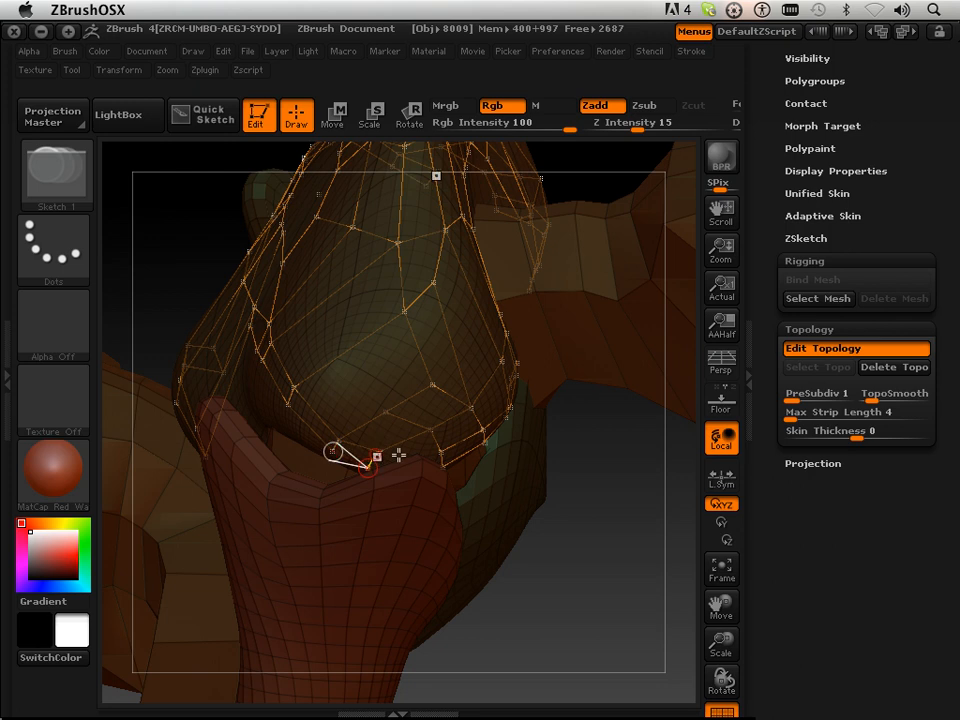
pyautogui.press('a')
pyautogui.press('a')
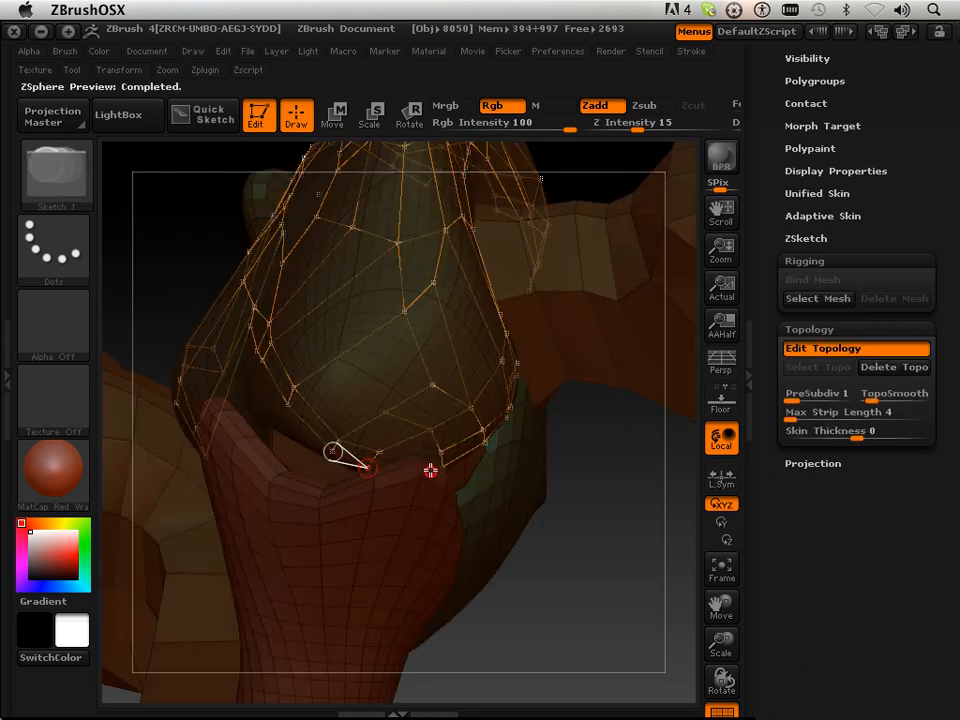
# - Bridge the remaining gap in the inner row along the rounded end with a new point and check the skin preview
pyautogui.moveTo(610, 521)
pyautogui.mouseDown()
pyautogui.moveTo(598, 525)
pyautogui.moveTo(597, 511)
pyautogui.mouseUp()
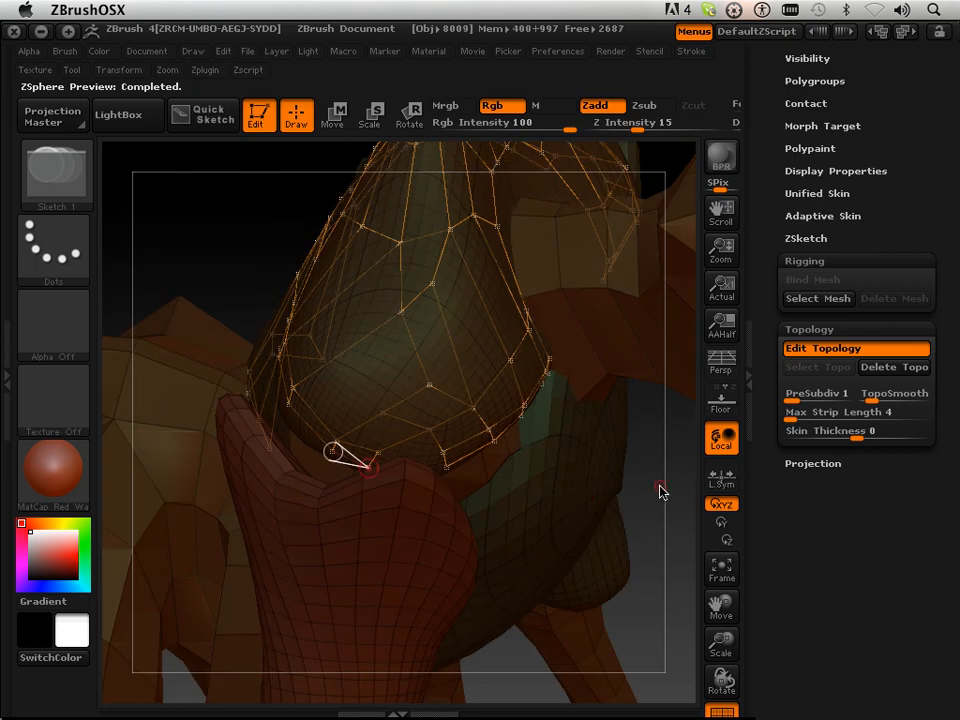
pyautogui.moveTo(660, 490); pyautogui.dragTo(614, 505)
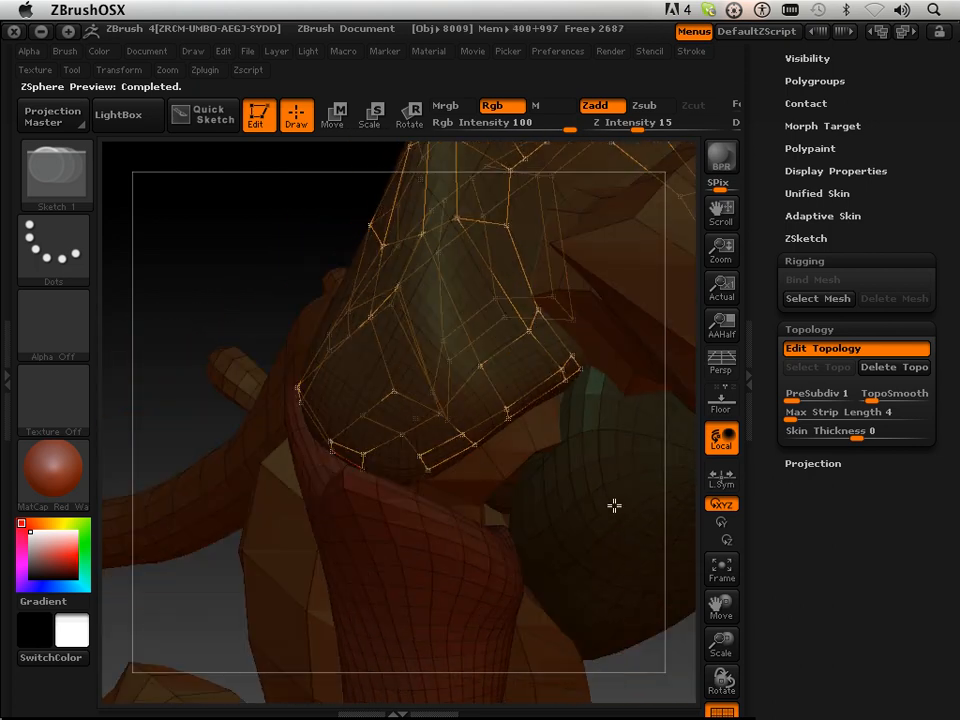
pyautogui.press('shift')
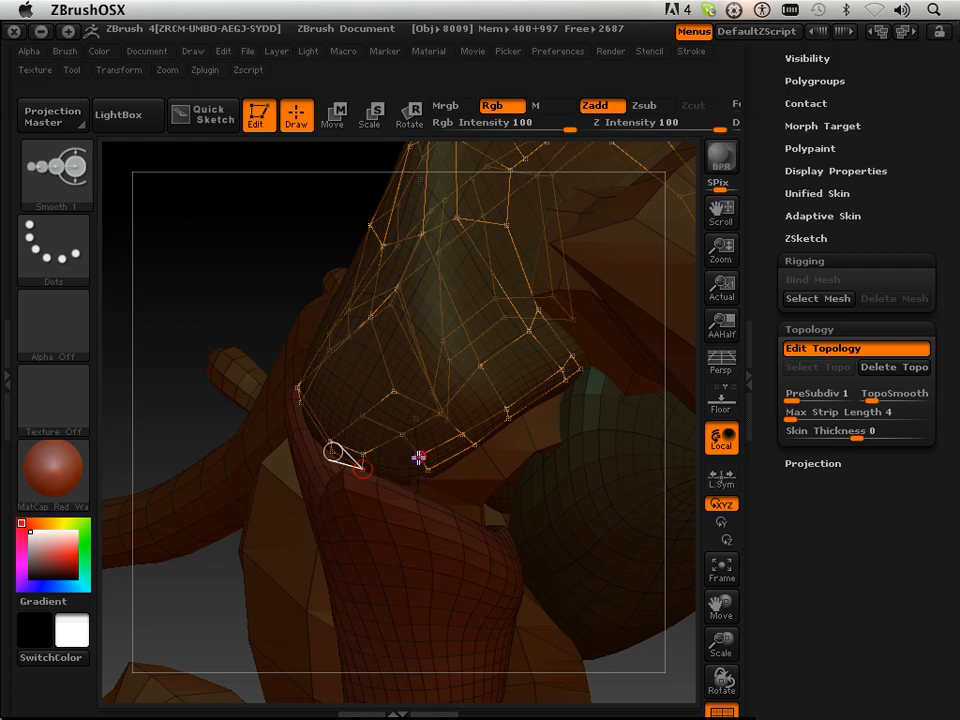
pyautogui.keyDown('shift'); pyautogui.click(419, 458); pyautogui.keyUp('shift')
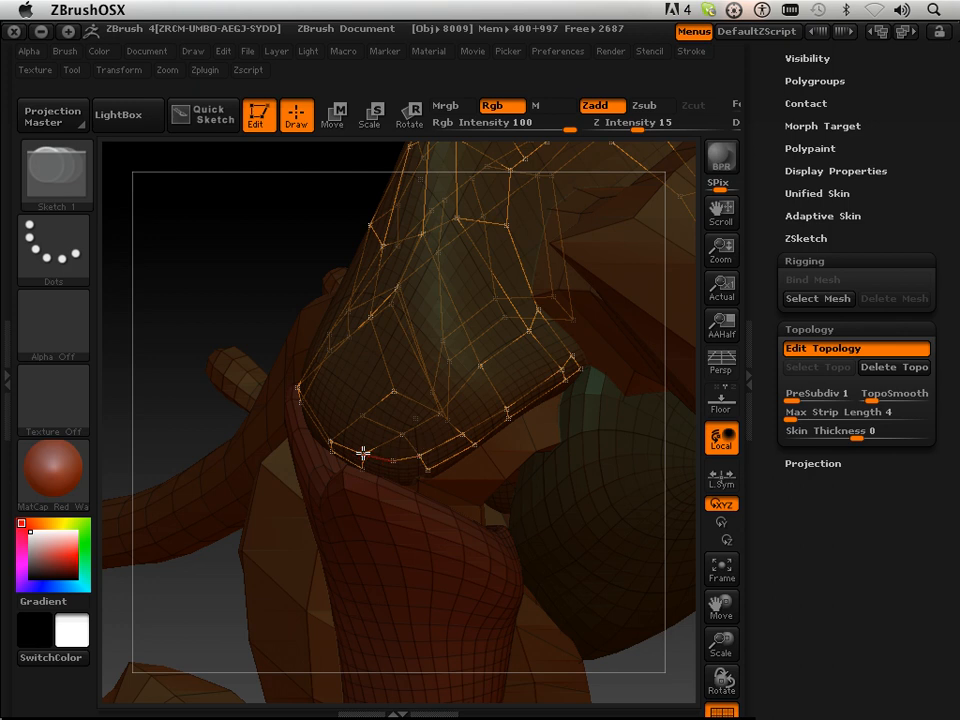
pyautogui.press('a')
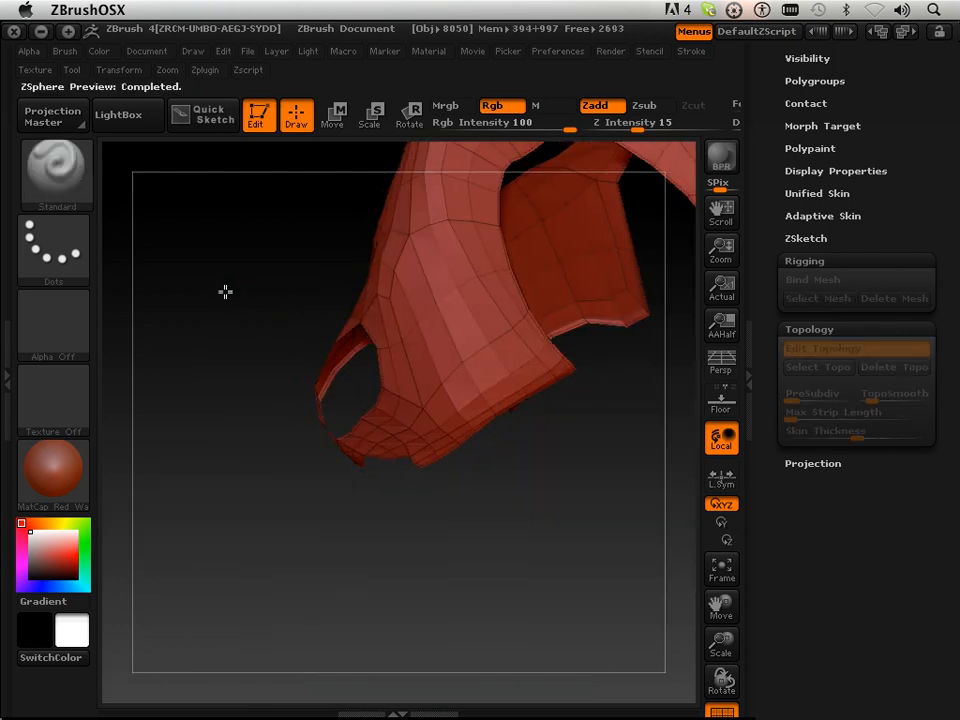
pyautogui.press('a')
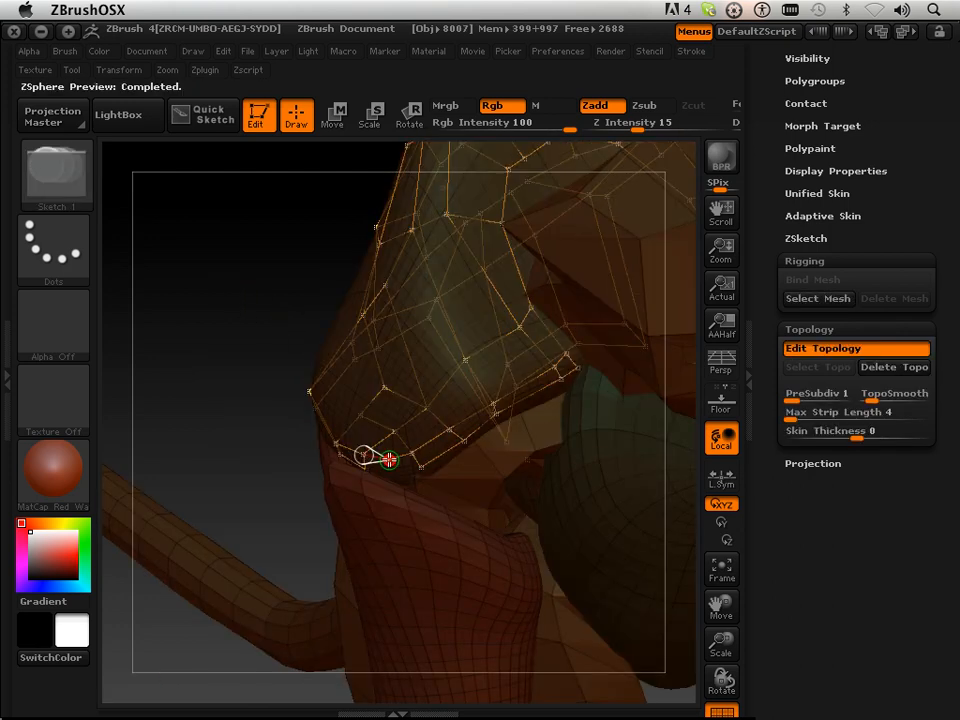
# - Close the outer row with a point beneath the new inner point, connect it to both outer neighbours, and inspect the skin preview
pyautogui.click(389, 460)
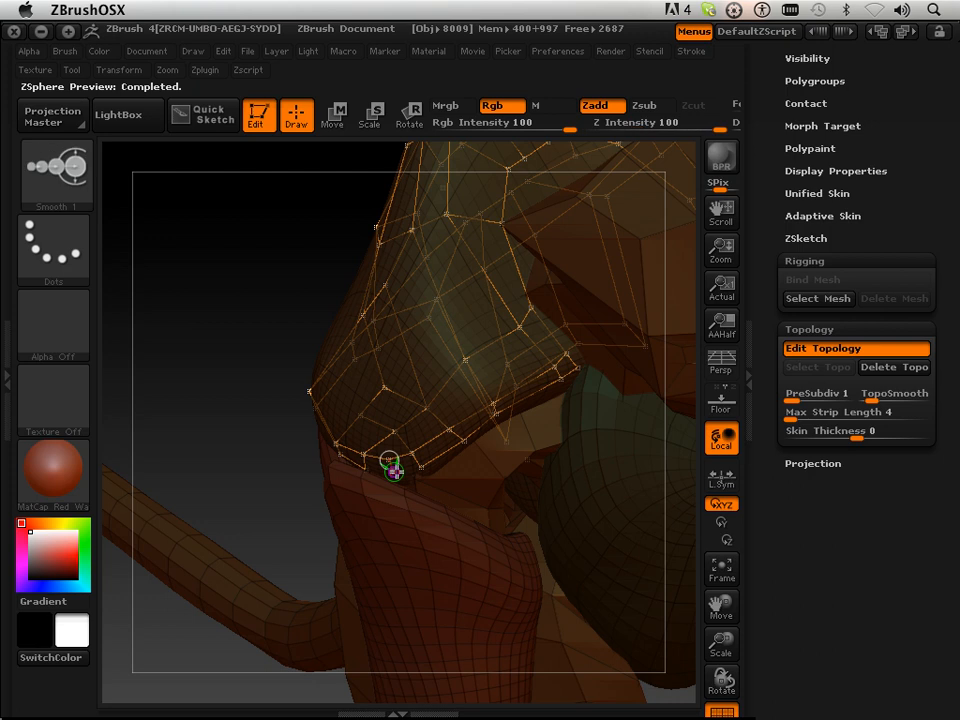
pyautogui.click(394, 472)
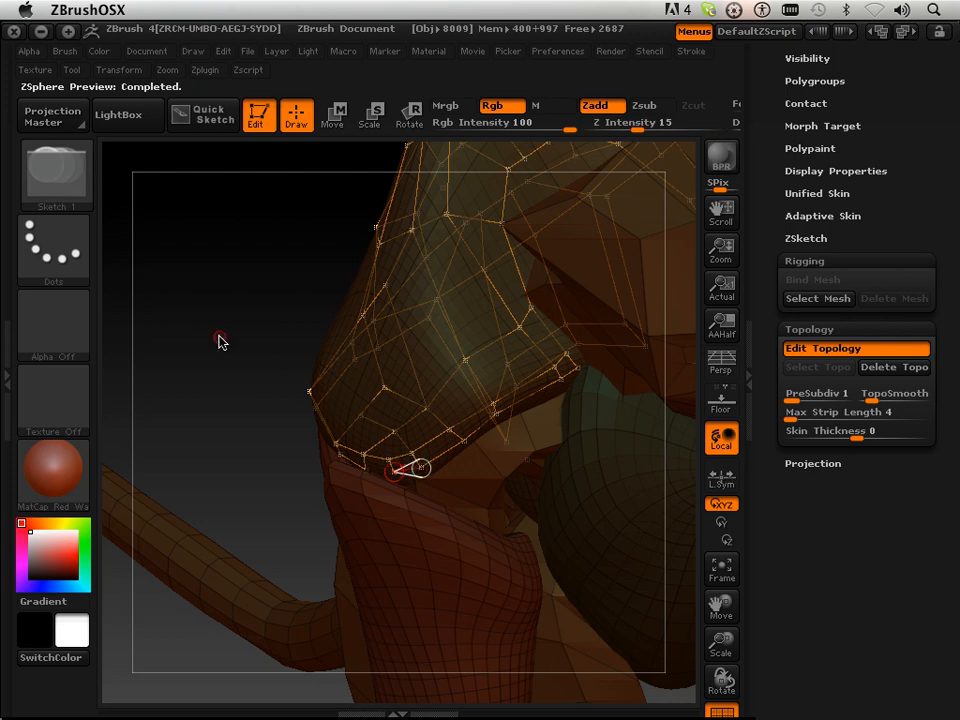
pyautogui.moveTo(181, 317); pyautogui.dragTo(193, 332)
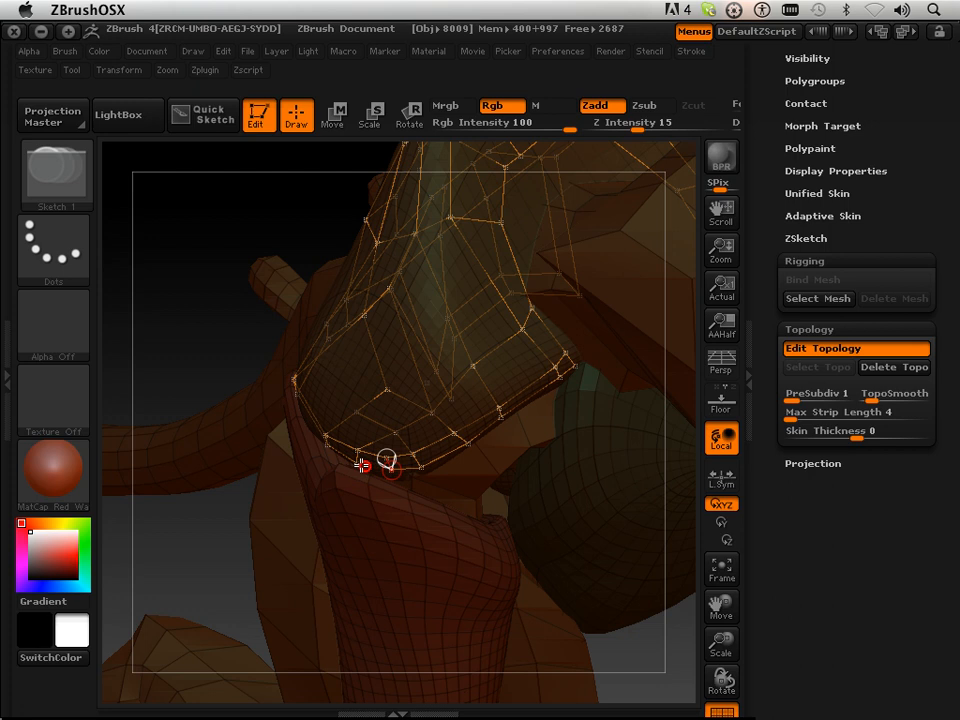
pyautogui.press('a')
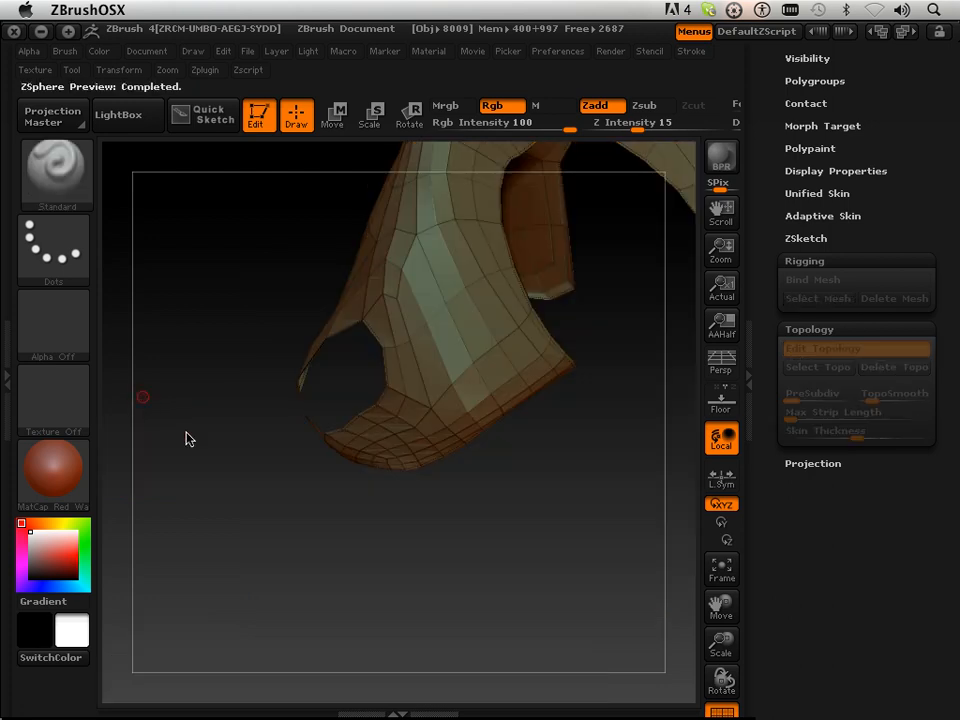
pyautogui.moveTo(268, 520); pyautogui.dragTo(280, 444)
pyautogui.press('a')
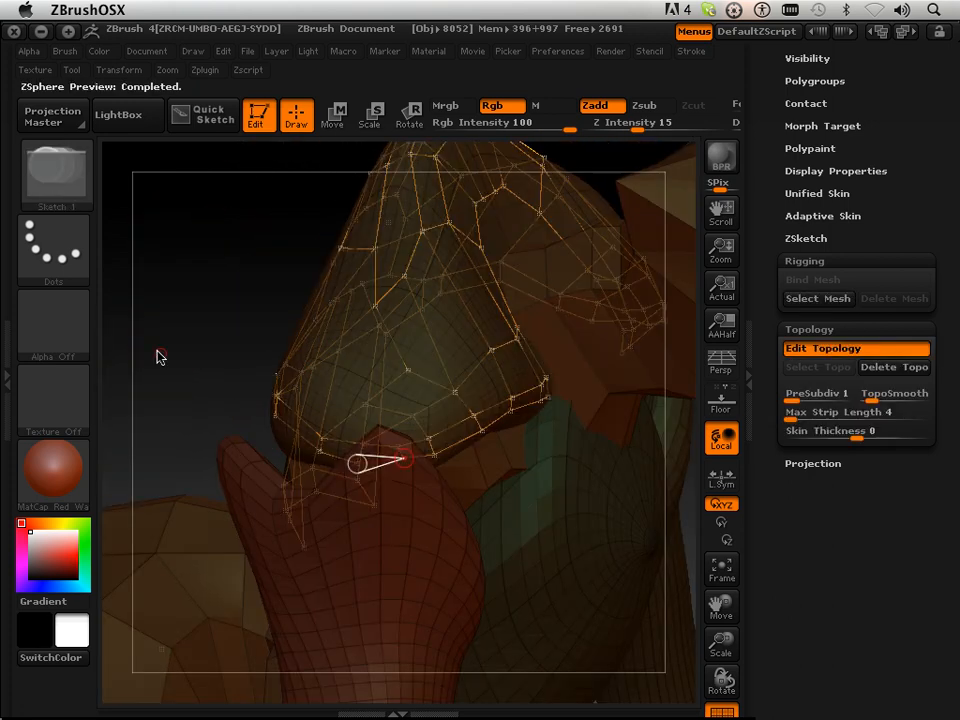
# - Add a point inside the open area above the rounded lower edge, connect it to its surrounding points, and check the skin preview
pyautogui.moveTo(160, 357); pyautogui.dragTo(207, 371)
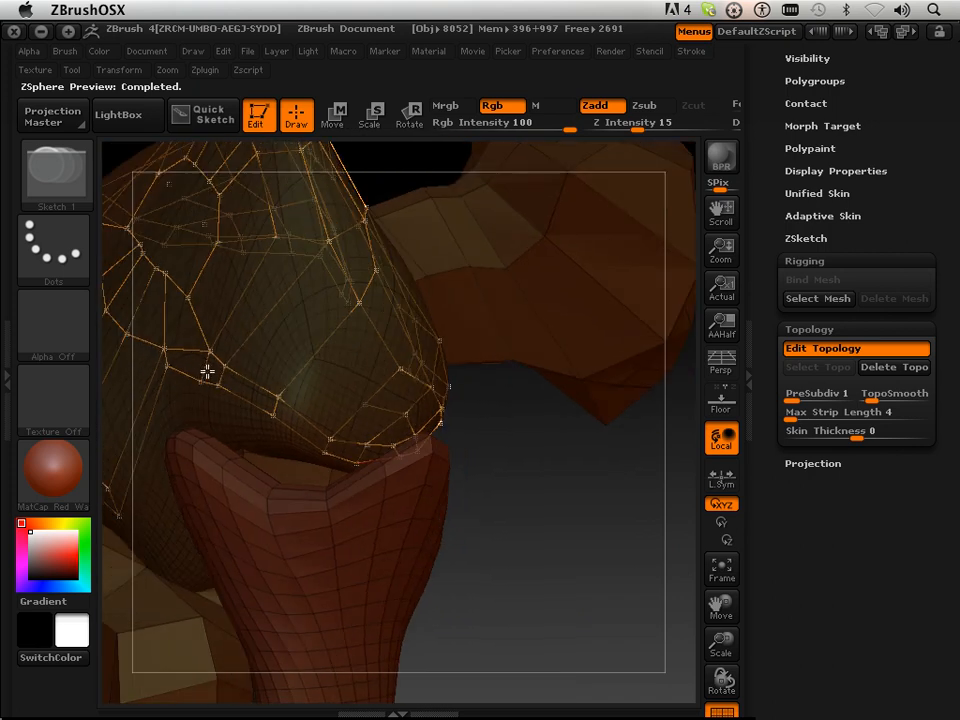
pyautogui.keyDown('shift'); pyautogui.click(367, 404); pyautogui.keyUp('shift')
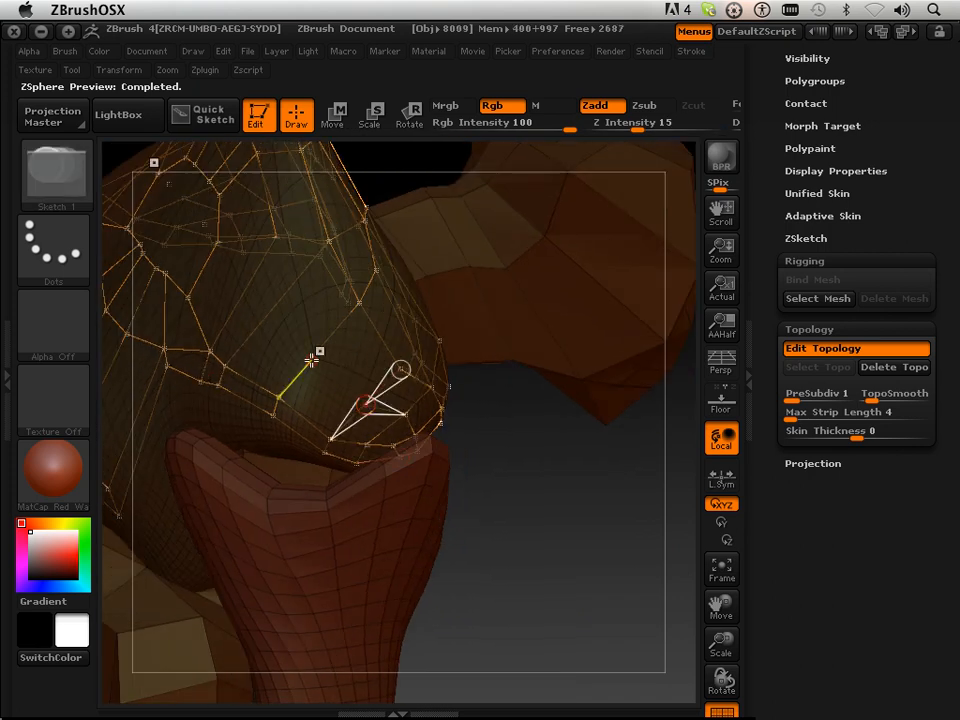
pyautogui.press('a')
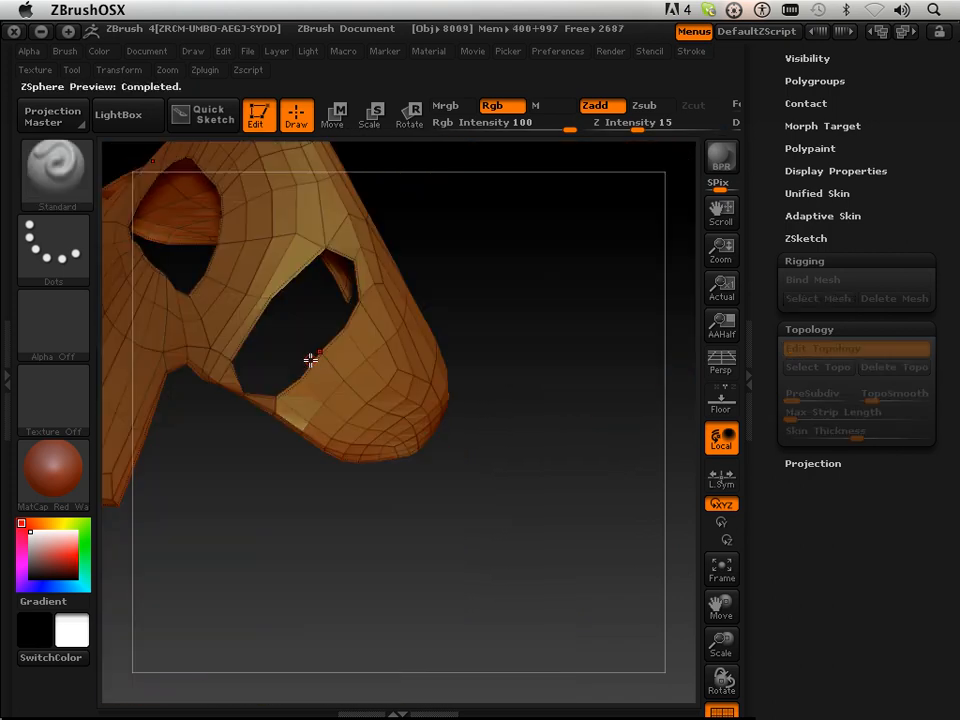
pyautogui.press('a')
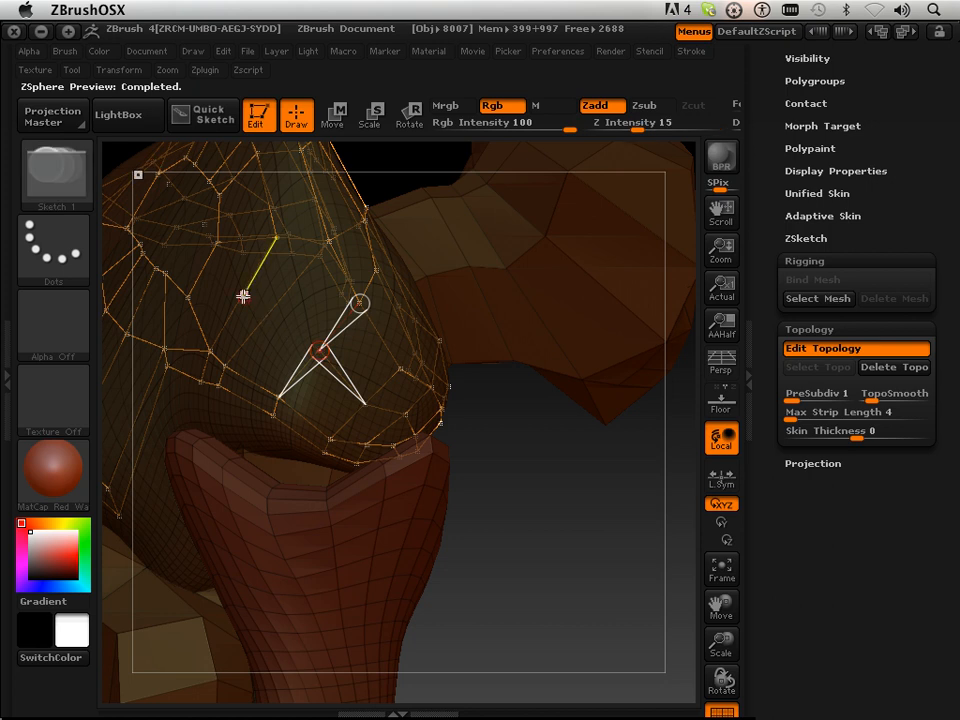
# - Try to fill the rest of the side opening with further points connected to the surrounding rows, checking the skin preview
pyautogui.press('a')
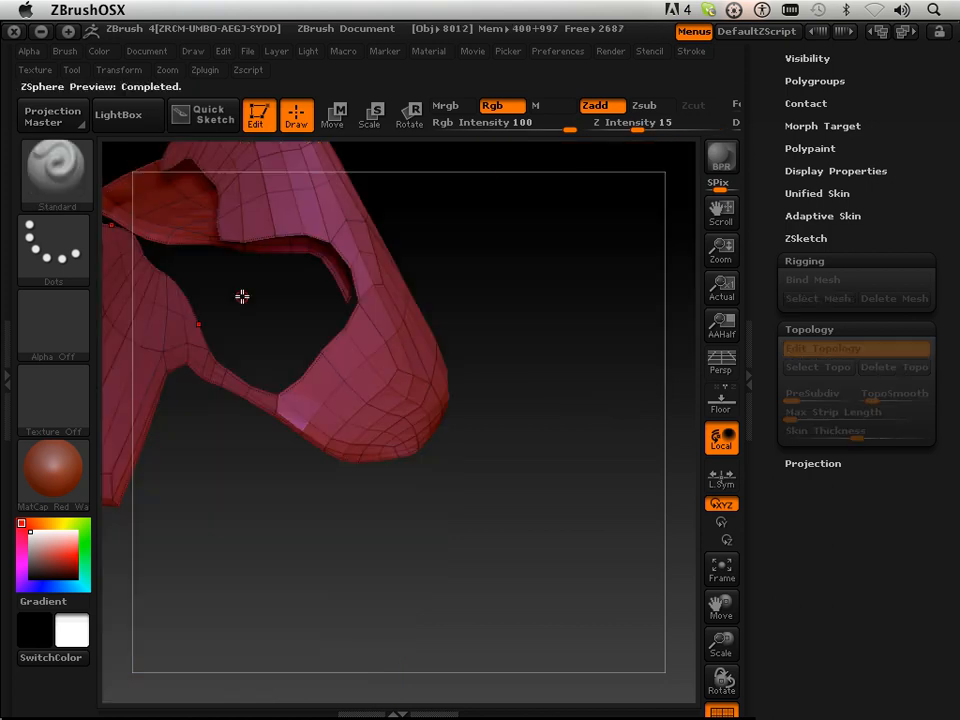
pyautogui.press('a')
pyautogui.press('shift')
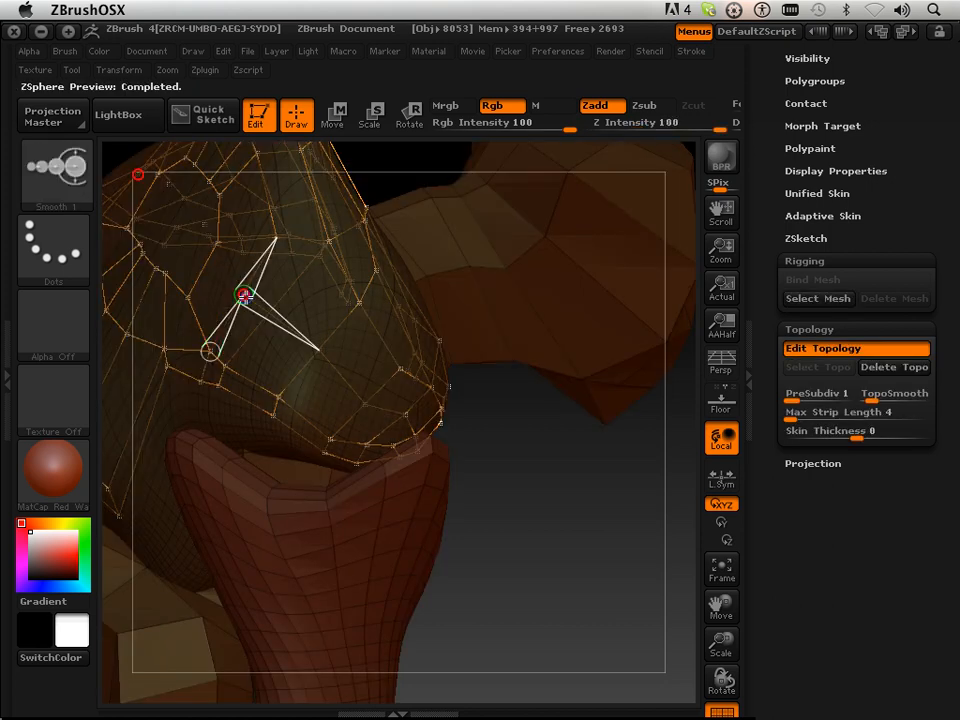
pyautogui.press('a')
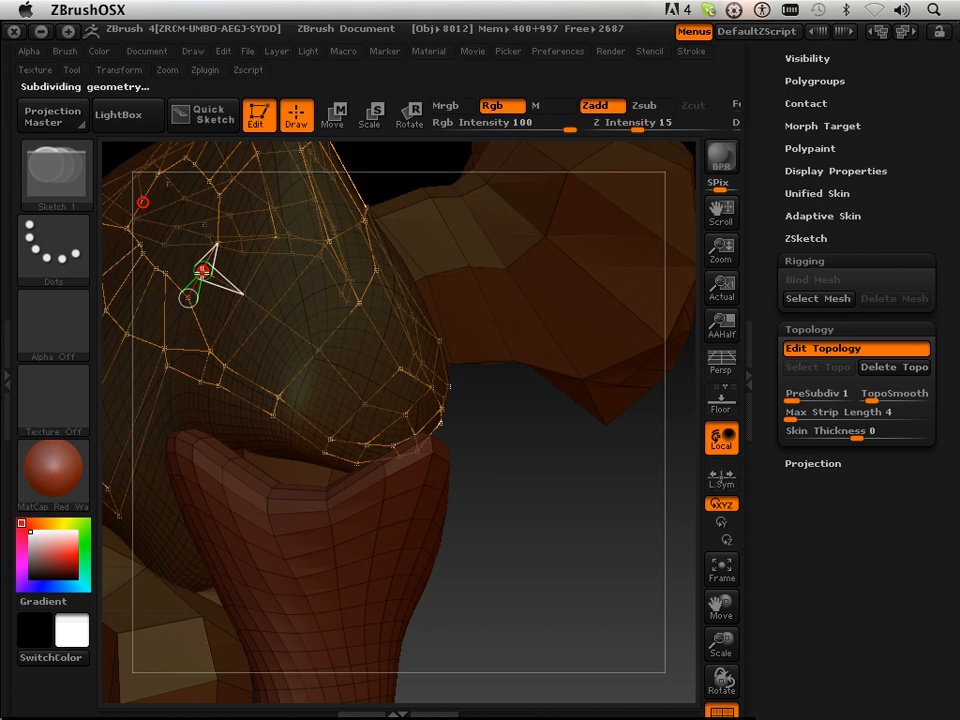
pyautogui.press('a')
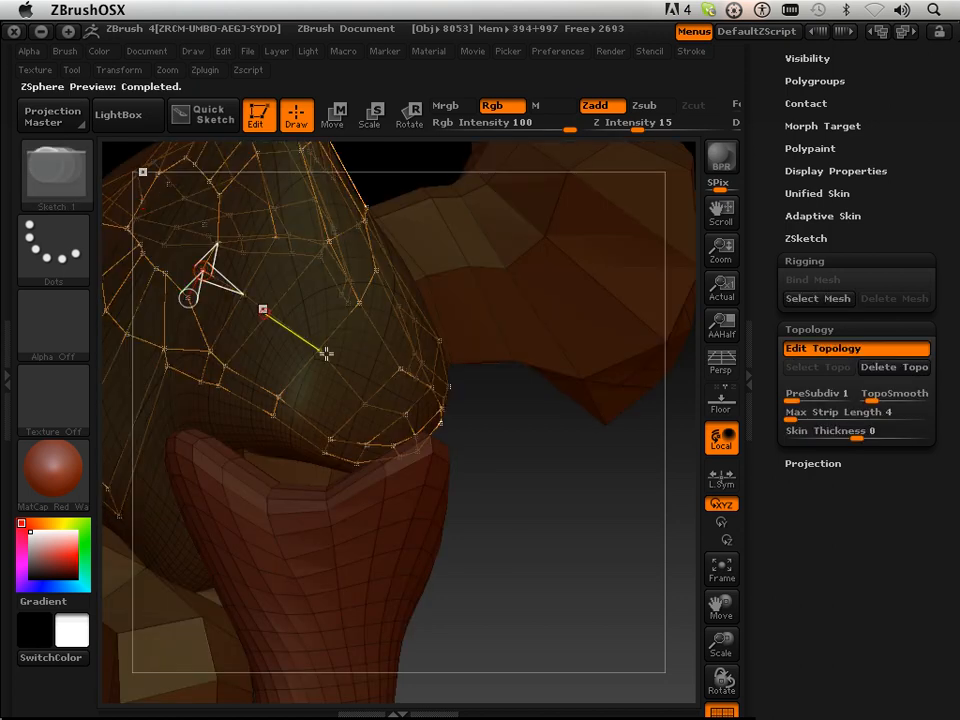
# - Undo the latest fill points back to the first point near the rounded end and recheck the skin preview
pyautogui.moveTo(514, 548)
pyautogui.mouseDown()
pyautogui.moveTo(482, 531)
pyautogui.moveTo(519, 576)
pyautogui.moveTo(554, 574)
pyautogui.moveTo(522, 571)
pyautogui.mouseUp()
pyautogui.press('ctrl')
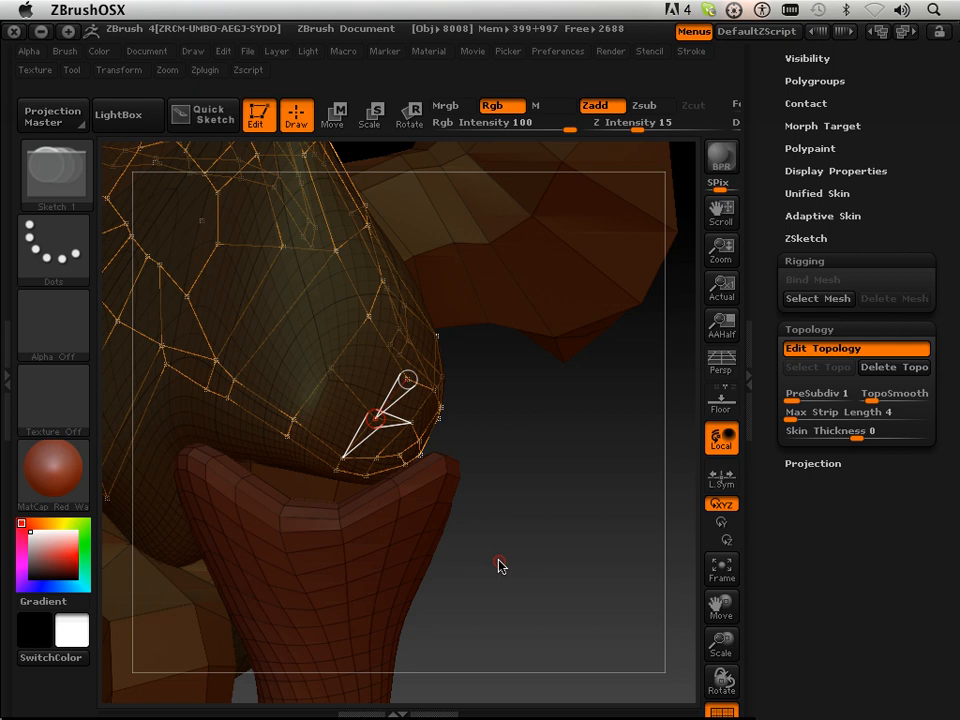
pyautogui.press('a')
pyautogui.press('a')
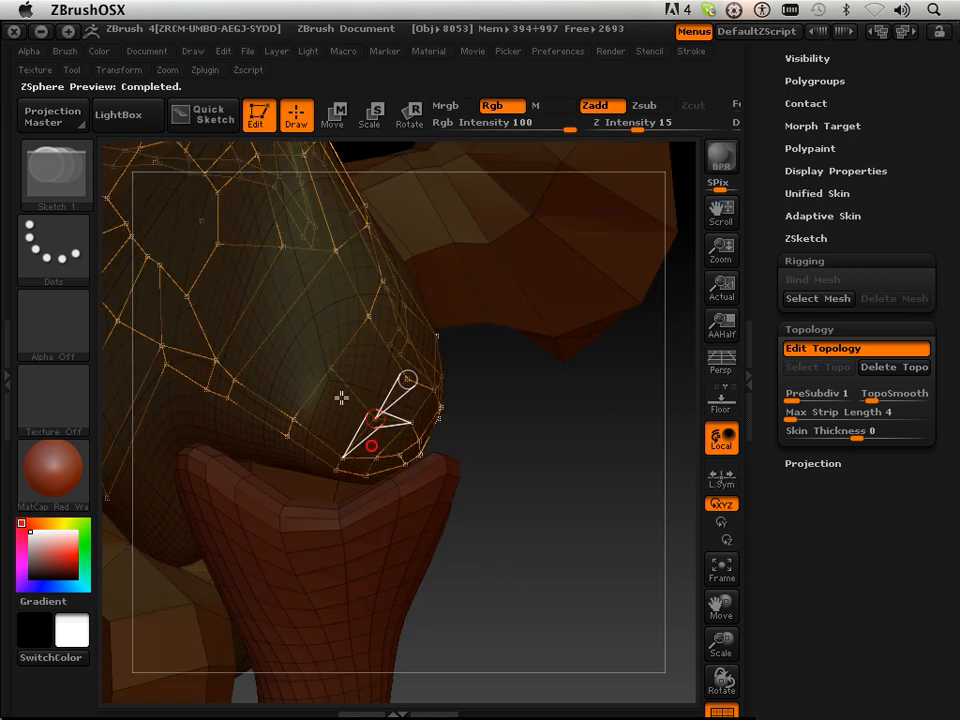
# - Add two points across the middle of the side opening, connect each to the rows around it, and check the skin preview
pyautogui.press('shift')
pyautogui.keyDown('shift'); pyautogui.click(330, 367); pyautogui.keyUp('shift')
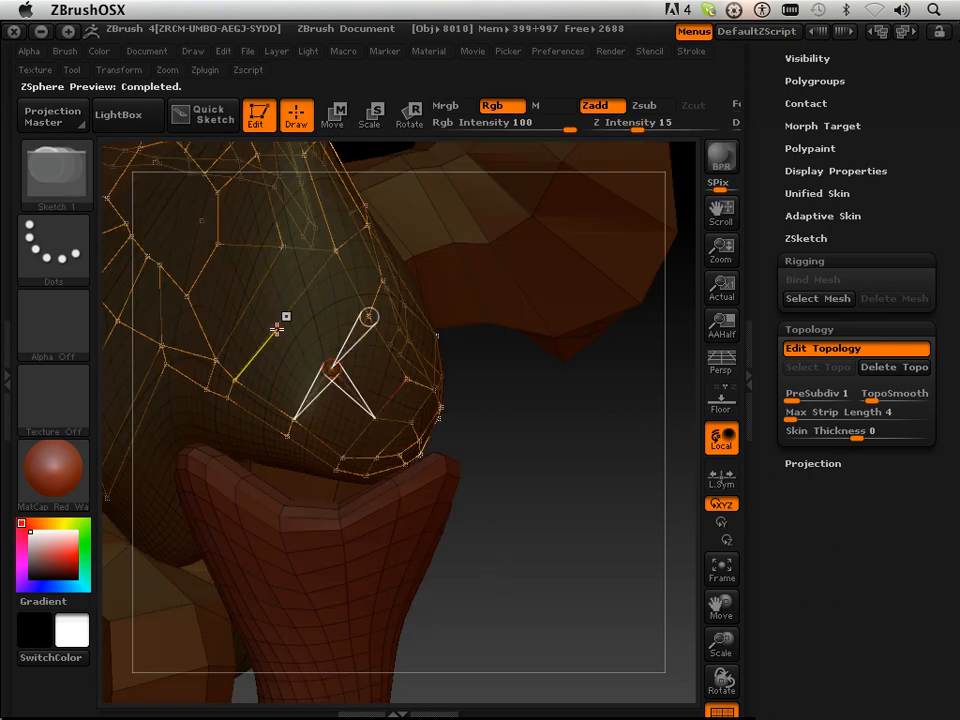
pyautogui.click(285, 317)
pyautogui.press('a')
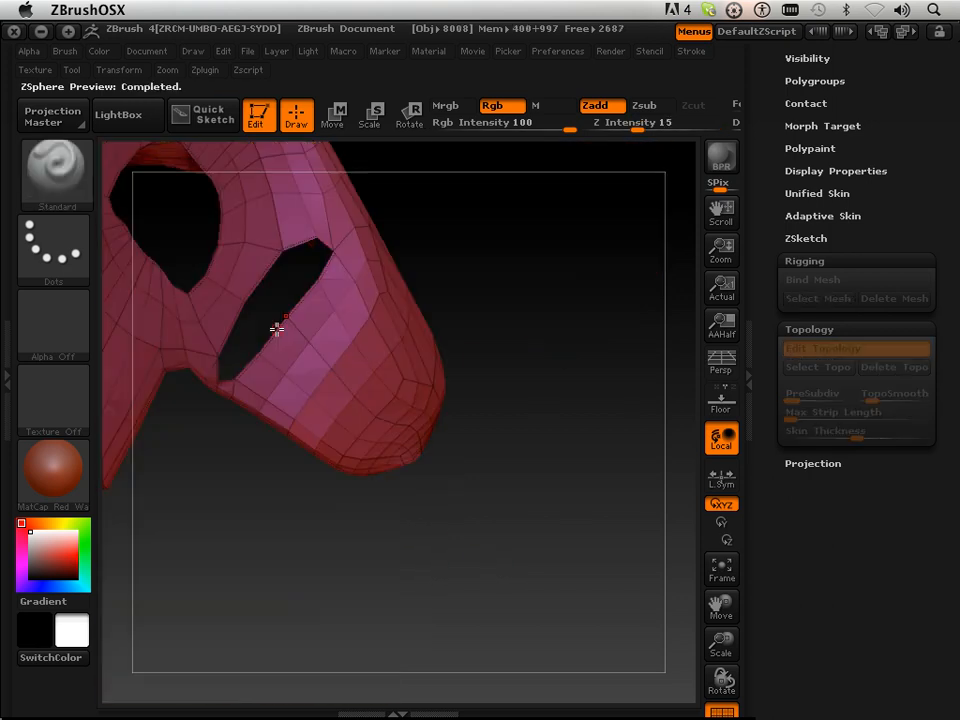
pyautogui.press('a')
# - Fill the remaining side opening with two points connected up to the neck opening's edge, and check the skin preview
pyautogui.press('shift')
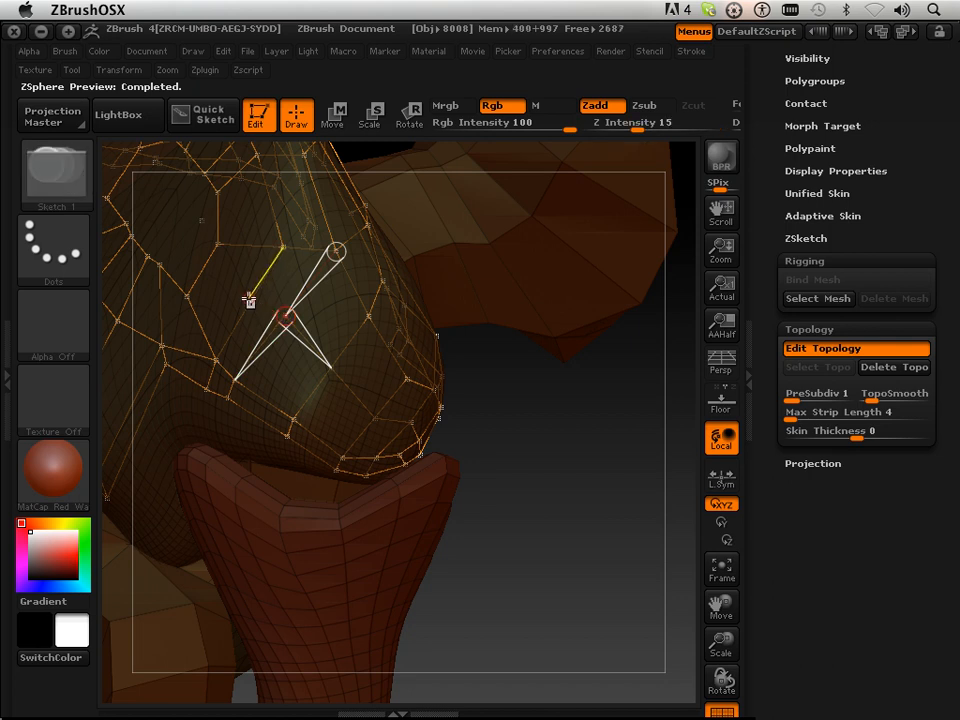
pyautogui.click(249, 300)
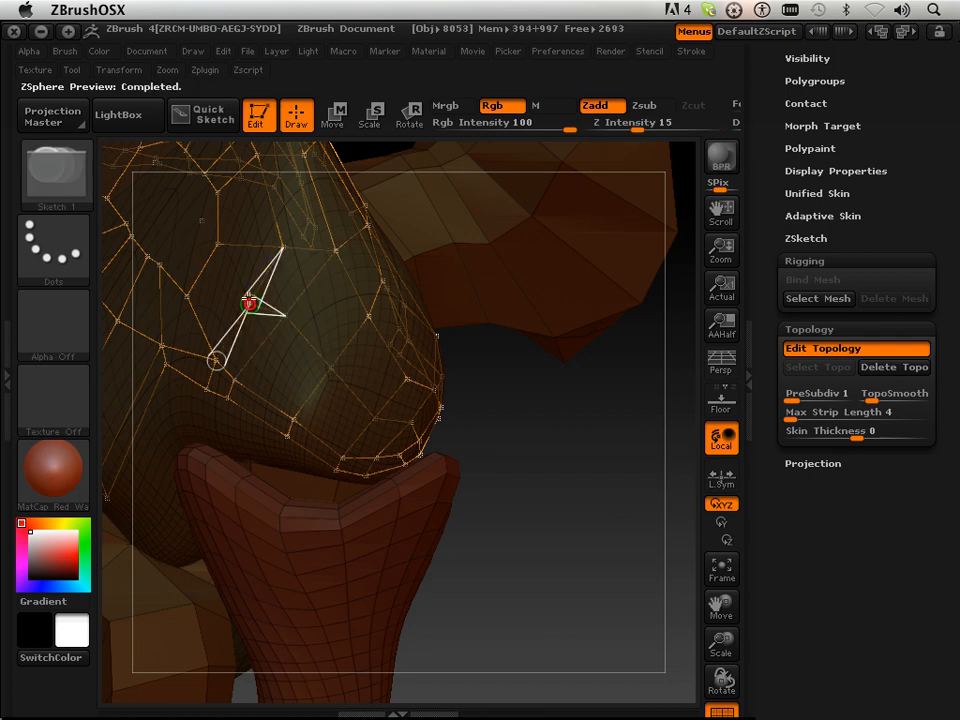
pyautogui.click(203, 268)
pyautogui.press('a')
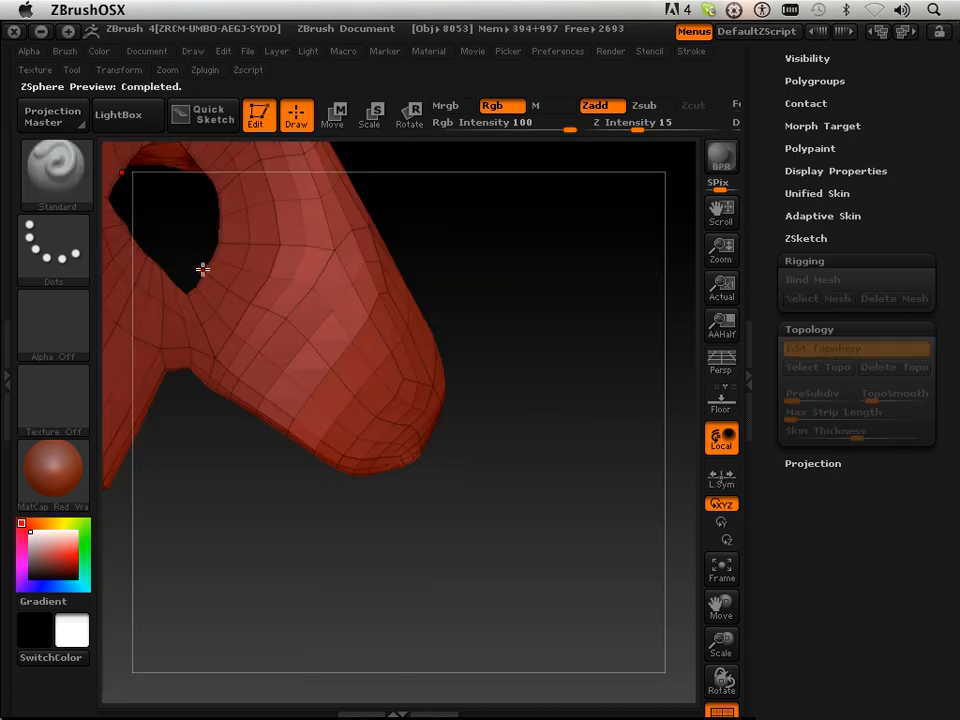
# - Inspect the whole mirrored shell in the skin preview for remaining gaps, and return to the topology cage
pyautogui.moveTo(503, 506); pyautogui.dragTo(494, 489)
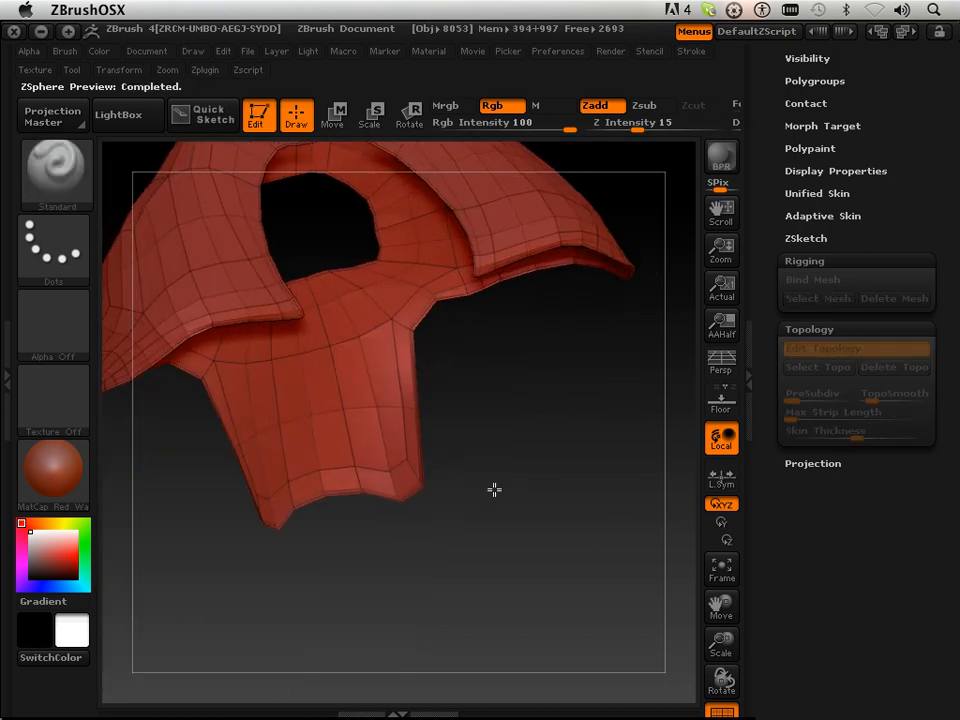
pyautogui.click(721, 645)
pyautogui.moveTo(604, 594); pyautogui.dragTo(560, 589)
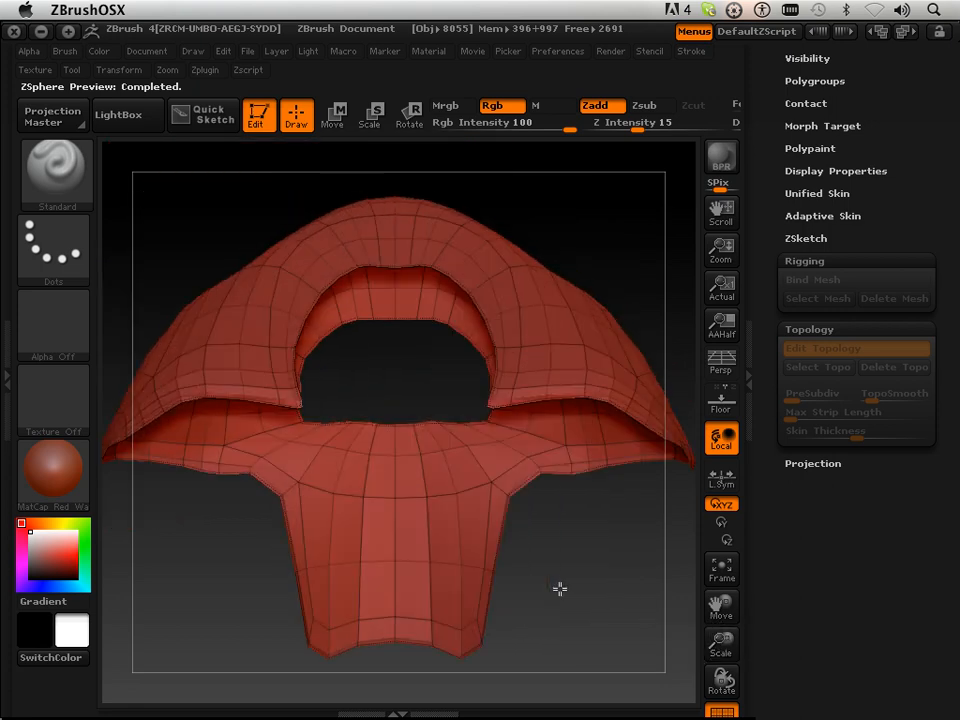
pyautogui.moveTo(721, 645)
pyautogui.mouseDown()
pyautogui.moveTo(709, 624)
pyautogui.moveTo(456, 566)
pyautogui.moveTo(403, 497)
pyautogui.moveTo(401, 561)
pyautogui.moveTo(441, 569)
pyautogui.mouseUp()
pyautogui.moveTo(721, 645); pyautogui.dragTo(714, 716)
pyautogui.press('a')
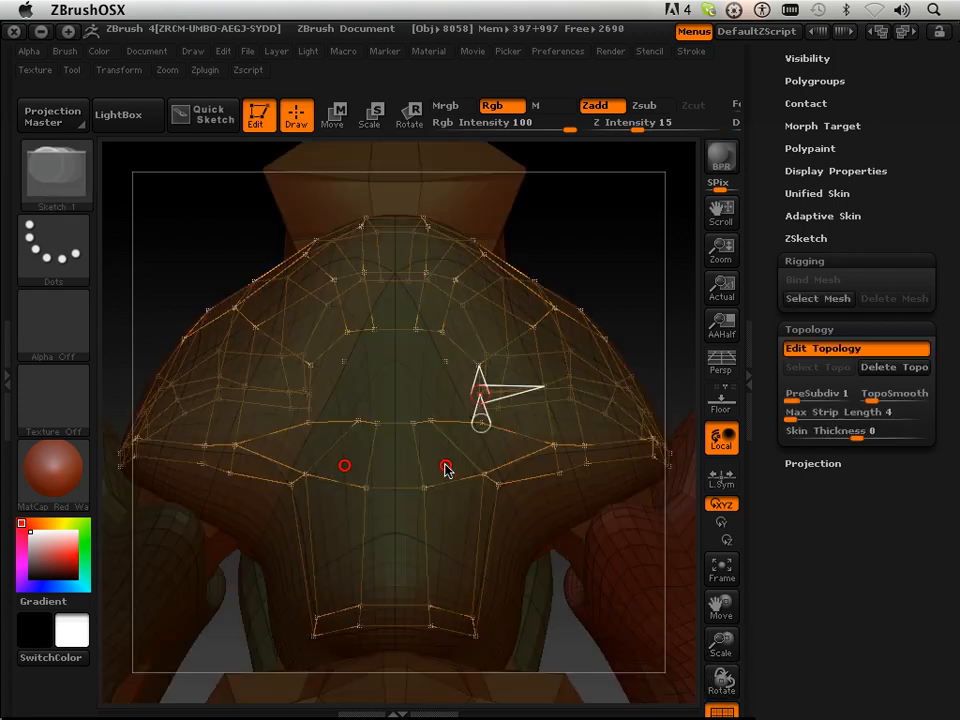
pyautogui.press('shift')
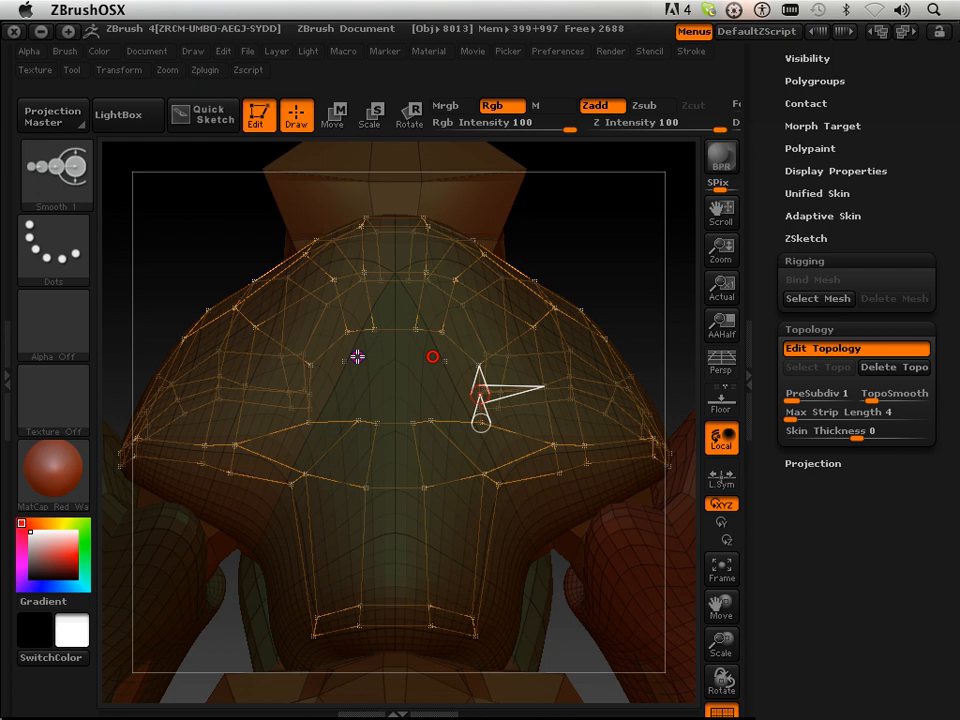
# - Remove the stray mirrored topology points inside the shell's large central opening, checking the opening in the skin preview
pyautogui.keyDown('shift'); pyautogui.click(352, 357); pyautogui.keyUp('shift')
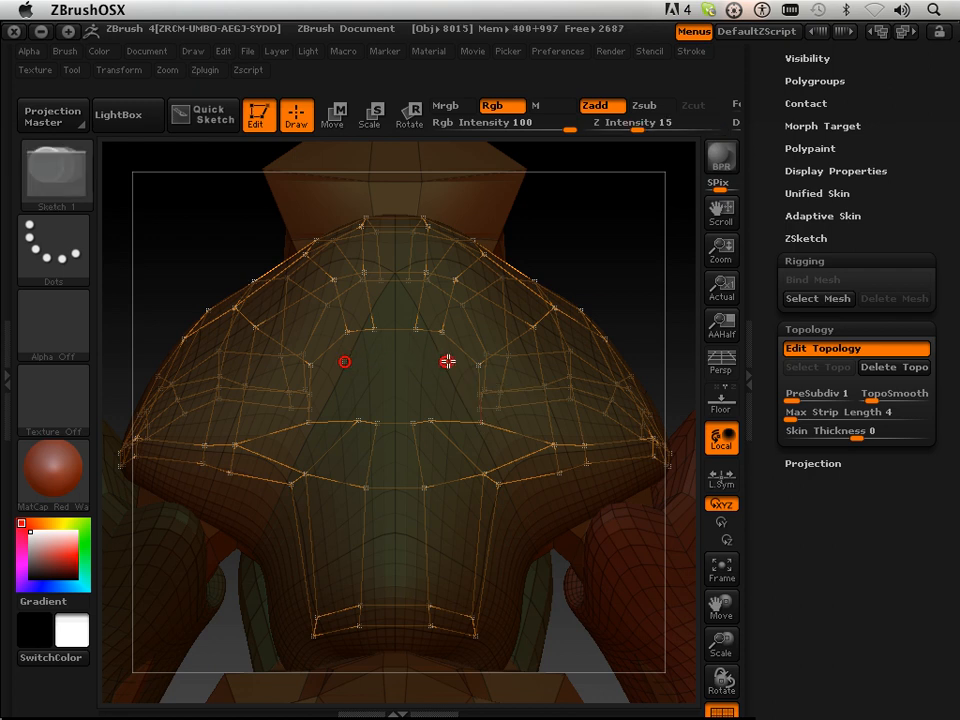
pyautogui.press('a')
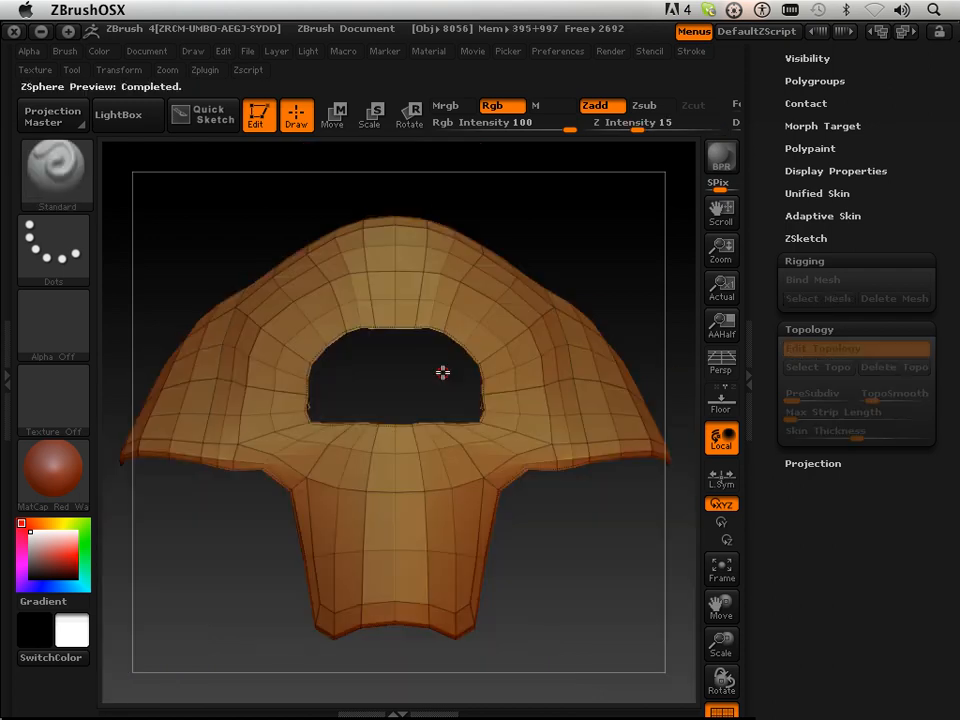
pyautogui.press('a')
pyautogui.keyDown('shift'); pyautogui.click(444, 362); pyautogui.keyUp('shift')
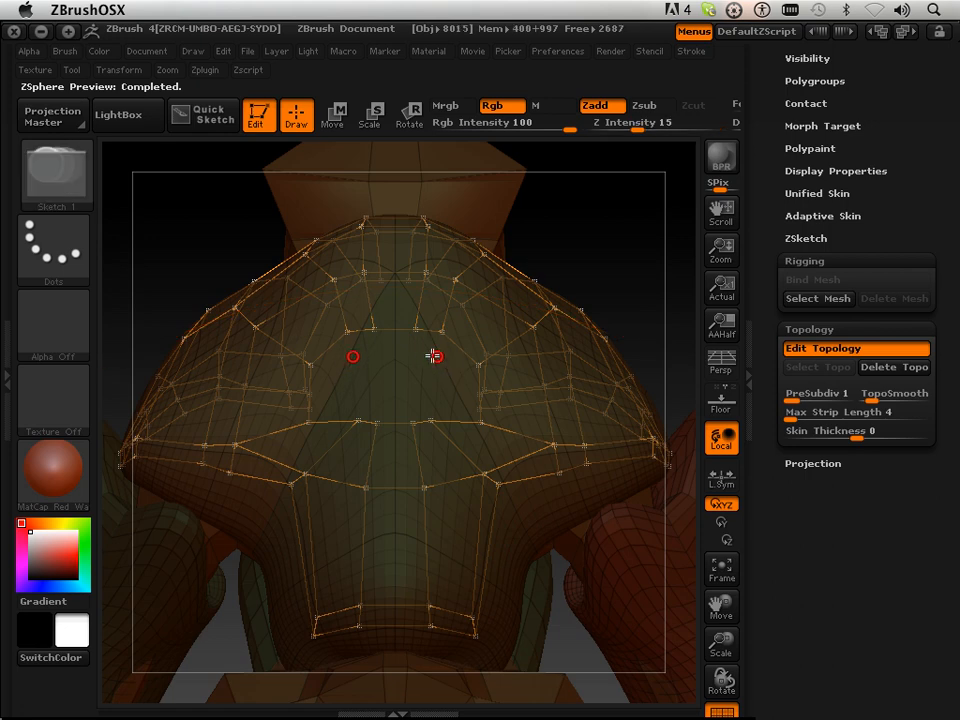
# - Draw a closed four-point topology loop inside the central opening, mirrored beside the centre line
pyautogui.click(421, 355)
pyautogui.click(455, 368)
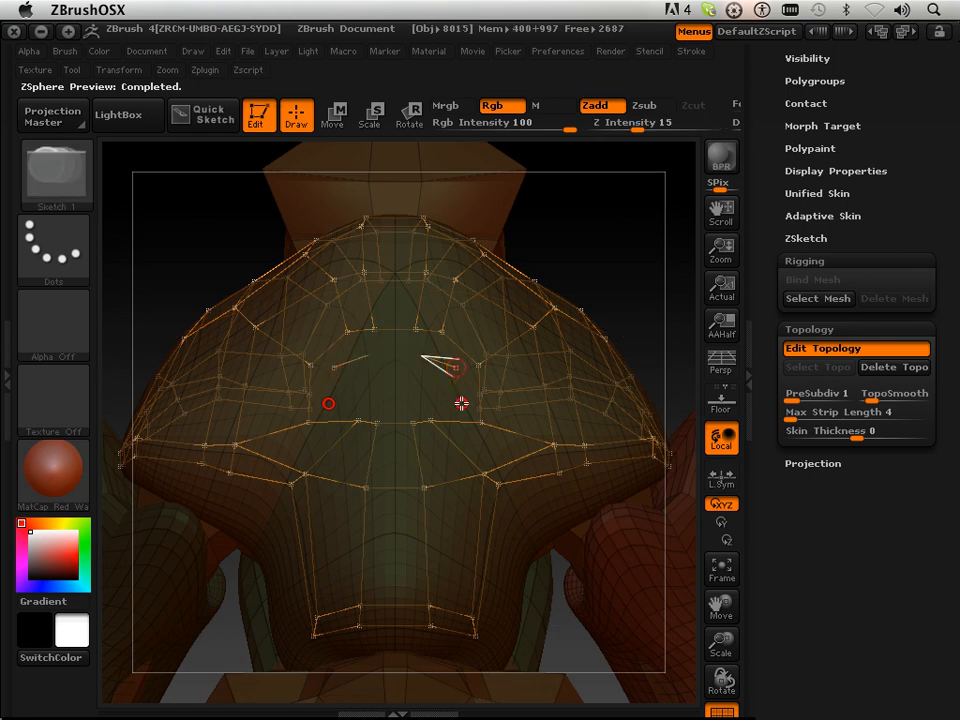
pyautogui.click(461, 404)
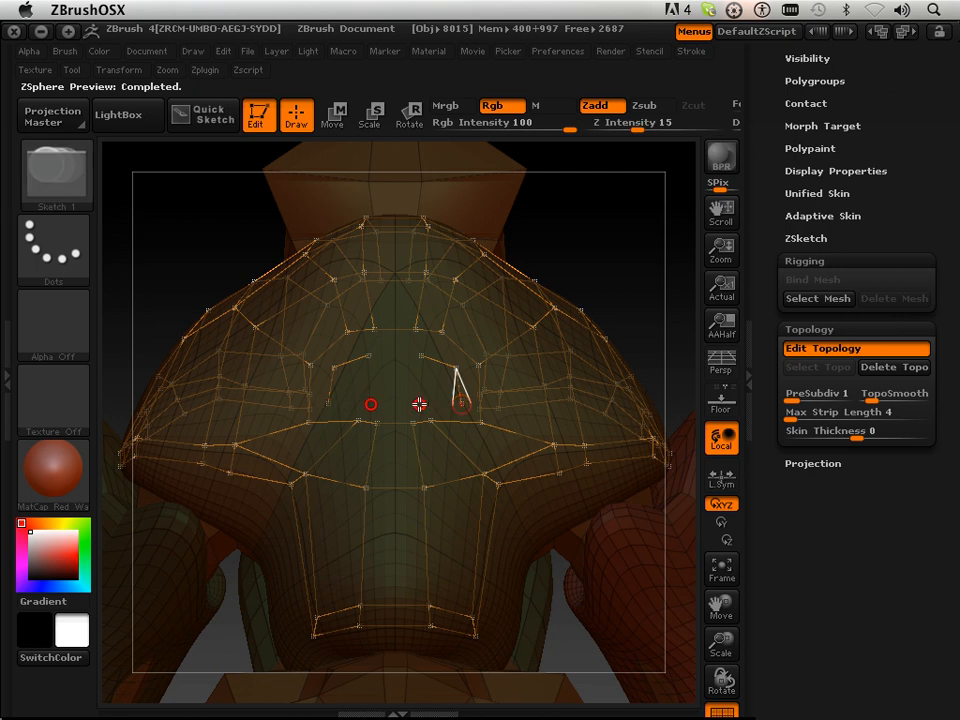
pyautogui.click(420, 404)
pyautogui.press('shift')
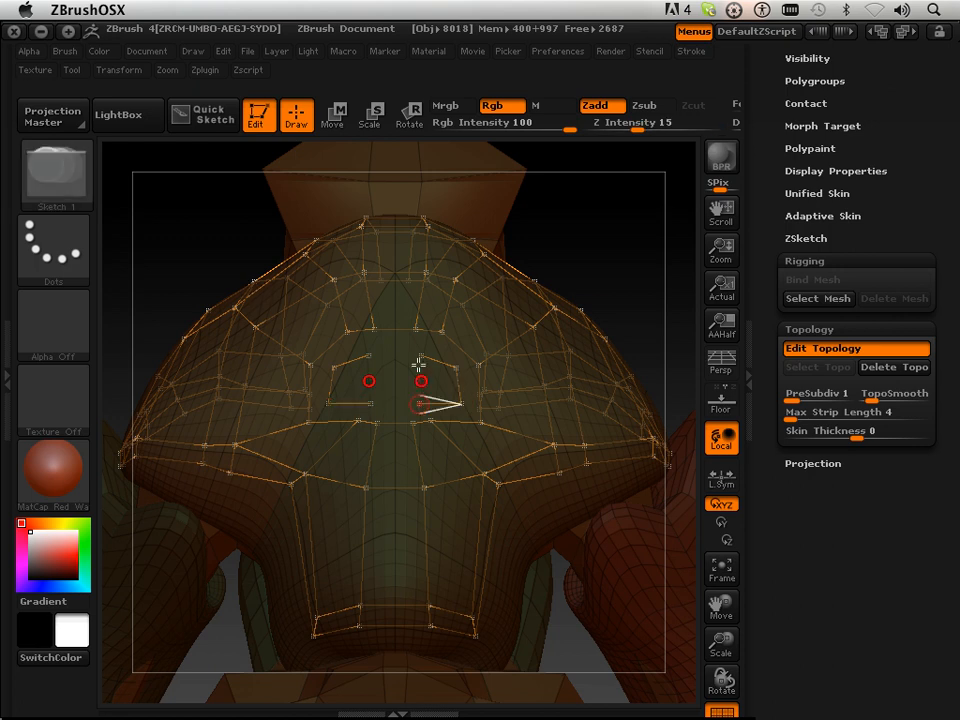
pyautogui.click(419, 358)
pyautogui.press('shift')
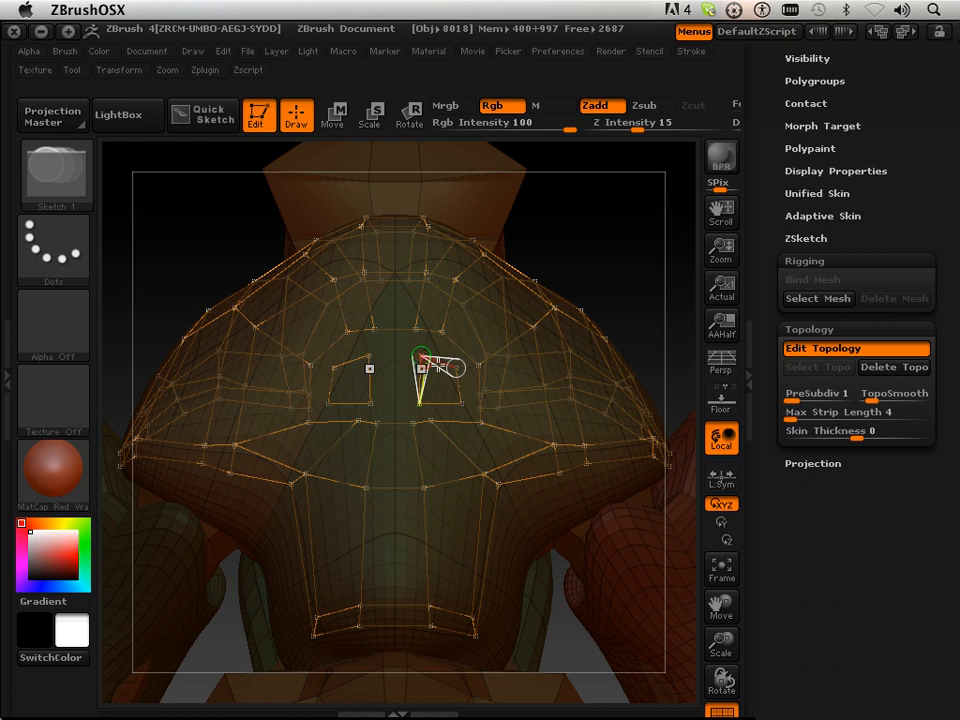
# - Connect the loop's upper inner corner to the central opening's upper edge, and check the skin preview
pyautogui.keyDown('shift'); pyautogui.click(456, 368); pyautogui.keyUp('shift')
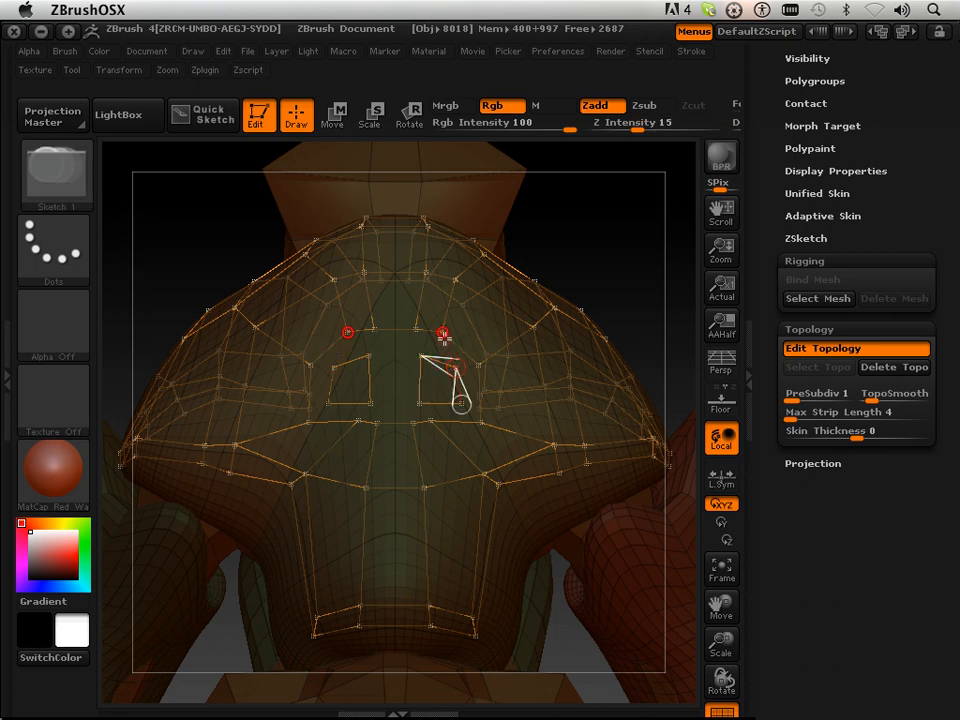
pyautogui.keyDown('shift'); pyautogui.click(420, 354); pyautogui.keyUp('shift')
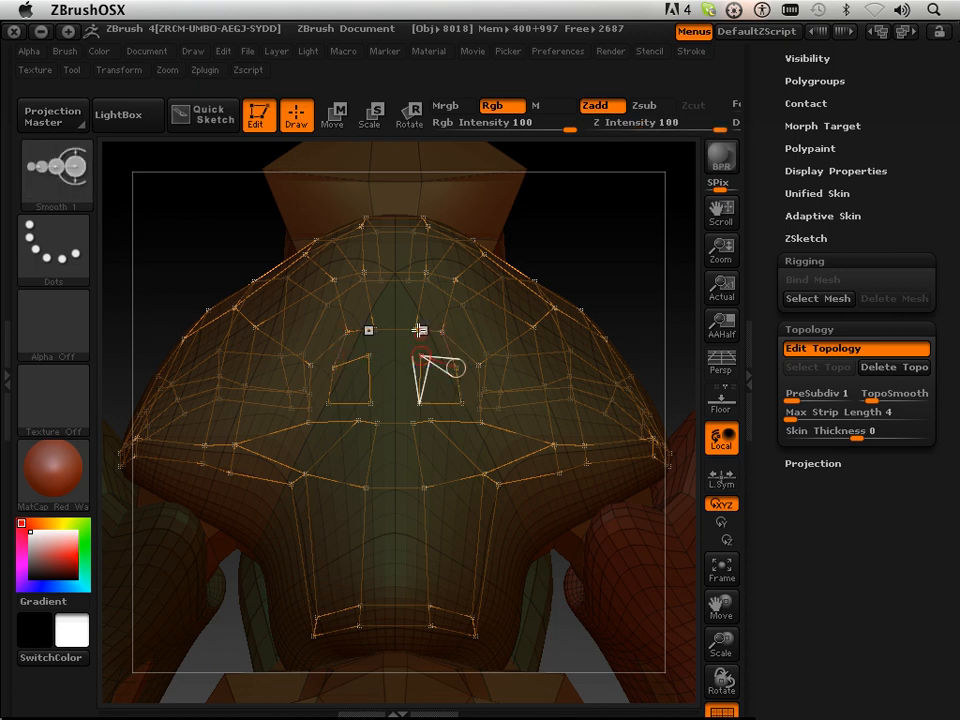
pyautogui.press('a')
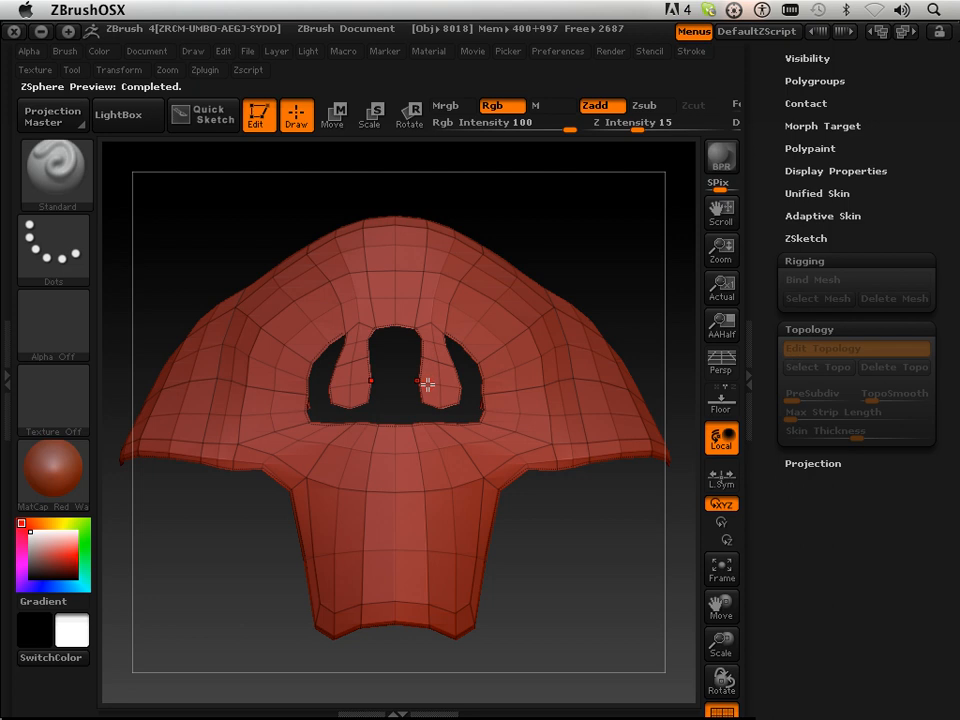
pyautogui.press('a')
pyautogui.press('a')
pyautogui.press('a')
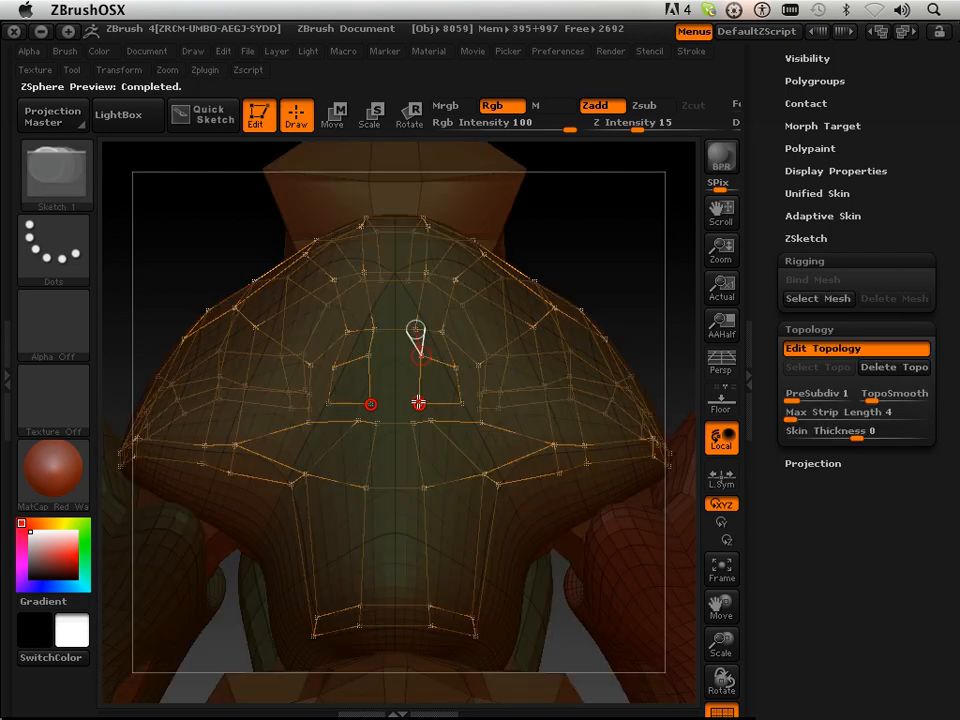
# - Bridge the mirrored loops across the centre line at their lower and upper inner corners, and generate the skin preview
pyautogui.press('shift')
pyautogui.keyDown('shift'); pyautogui.click(418, 402); pyautogui.keyUp('shift')
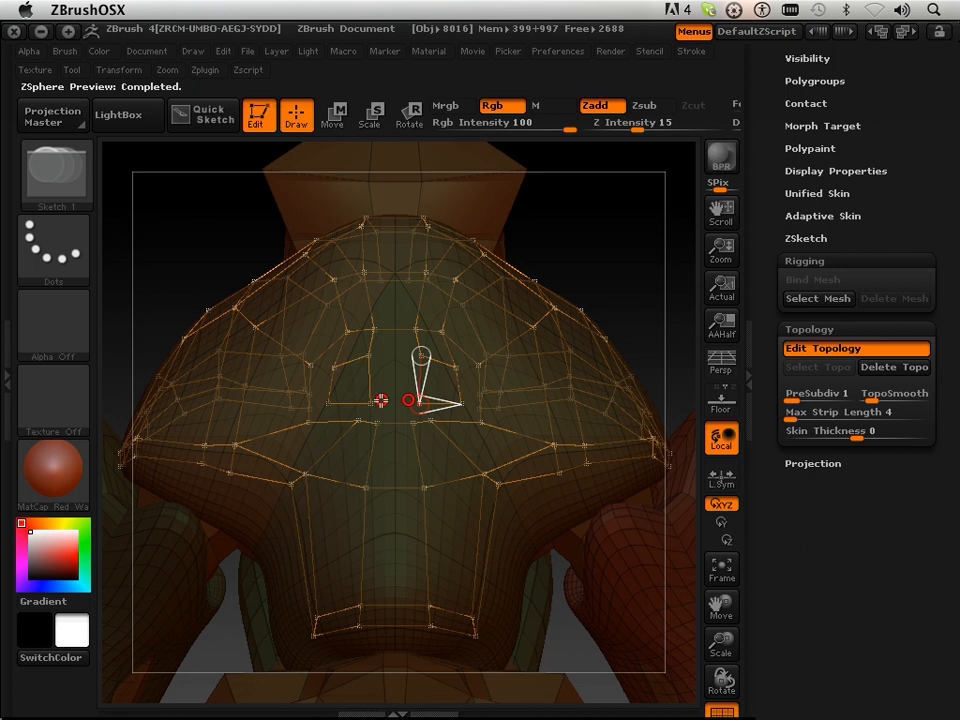
pyautogui.click(371, 403)
pyautogui.keyDown('shift'); pyautogui.click(419, 355); pyautogui.keyUp('shift')
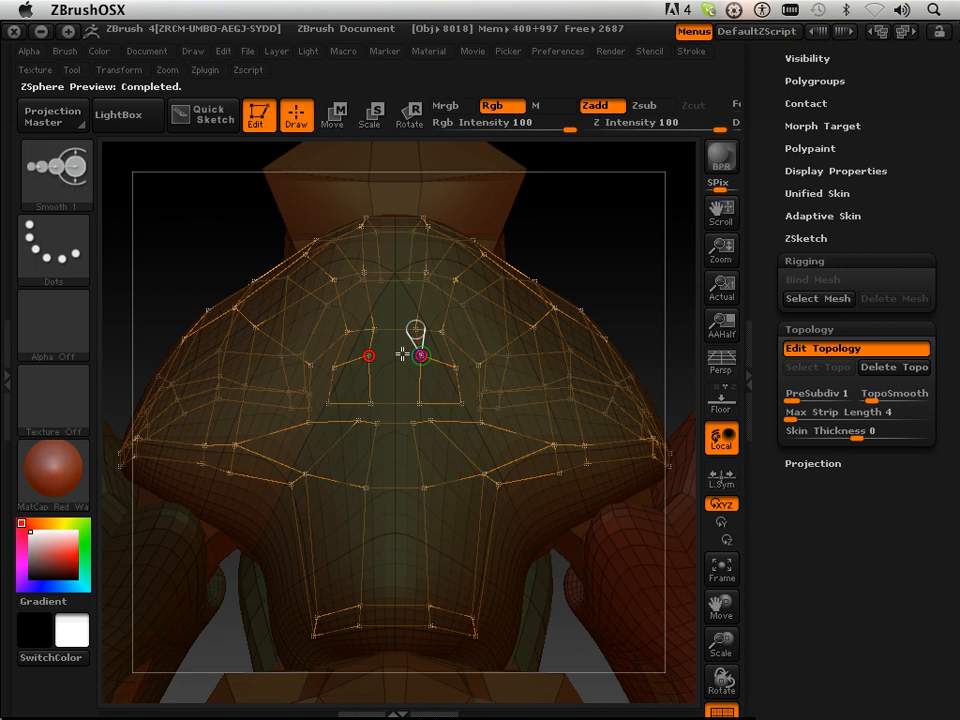
pyautogui.click(371, 355)
pyautogui.press('a')
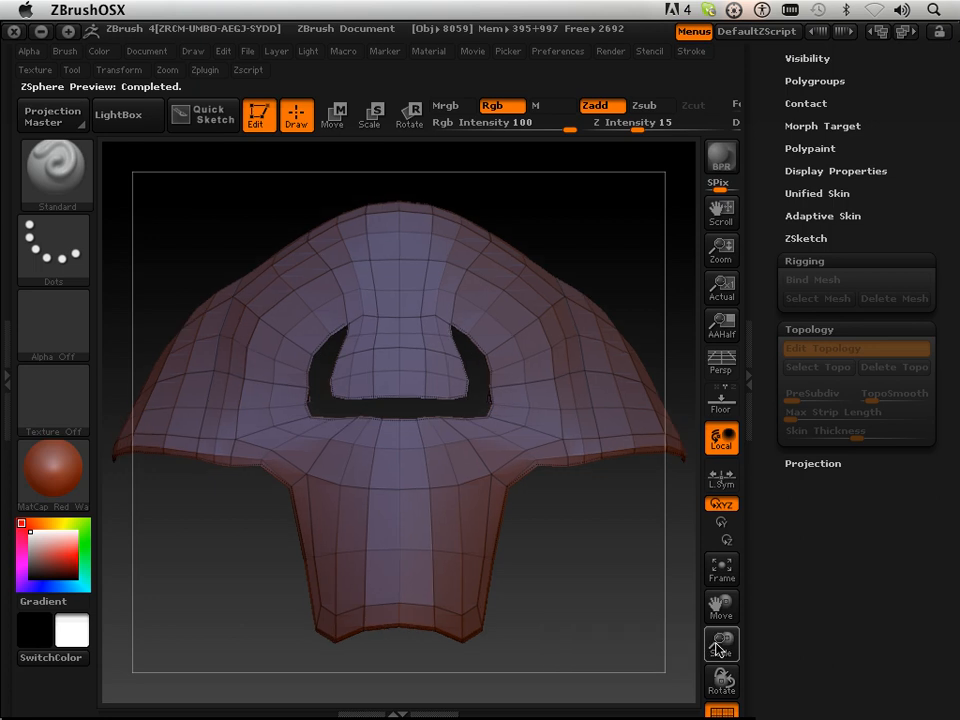
# - Set the topology Skin Thickness to 0.0036 and inspect the shell preview from the front and inside
pyautogui.moveTo(716, 645); pyautogui.dragTo(697, 539)
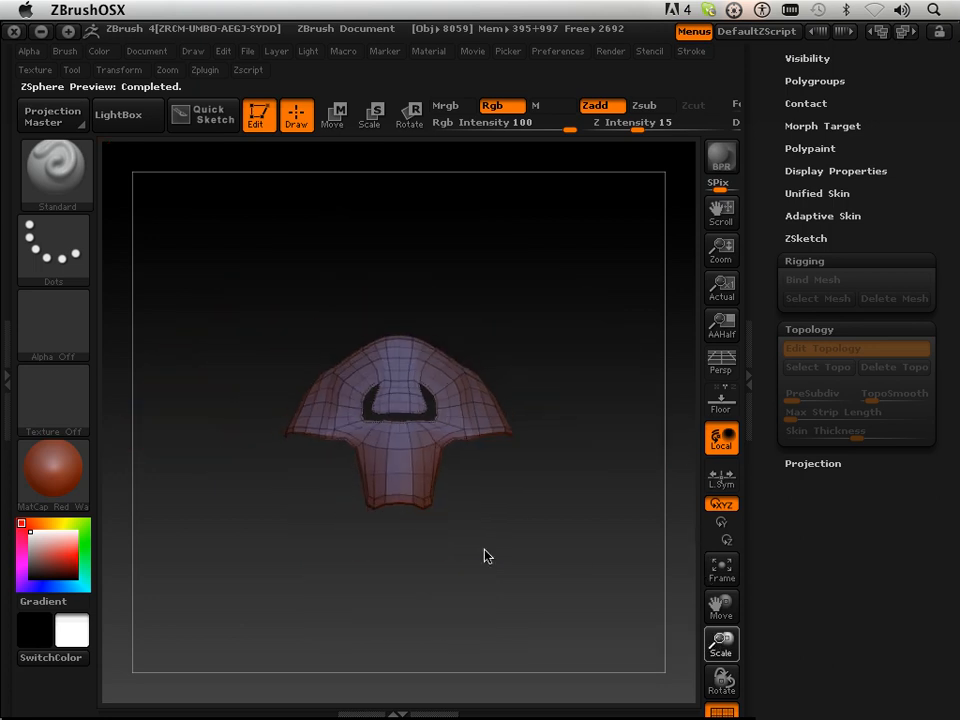
pyautogui.moveTo(476, 553)
pyautogui.mouseDown()
pyautogui.moveTo(527, 549)
pyautogui.moveTo(474, 540)
pyautogui.moveTo(615, 559)
pyautogui.moveTo(490, 559)
pyautogui.mouseUp()
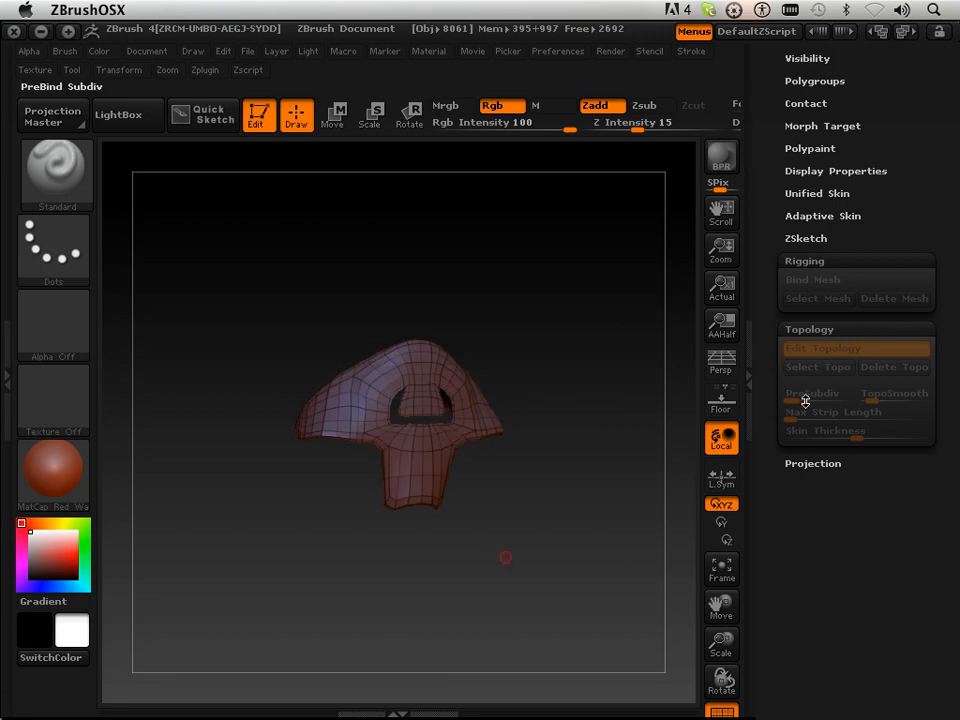
pyautogui.press('a')
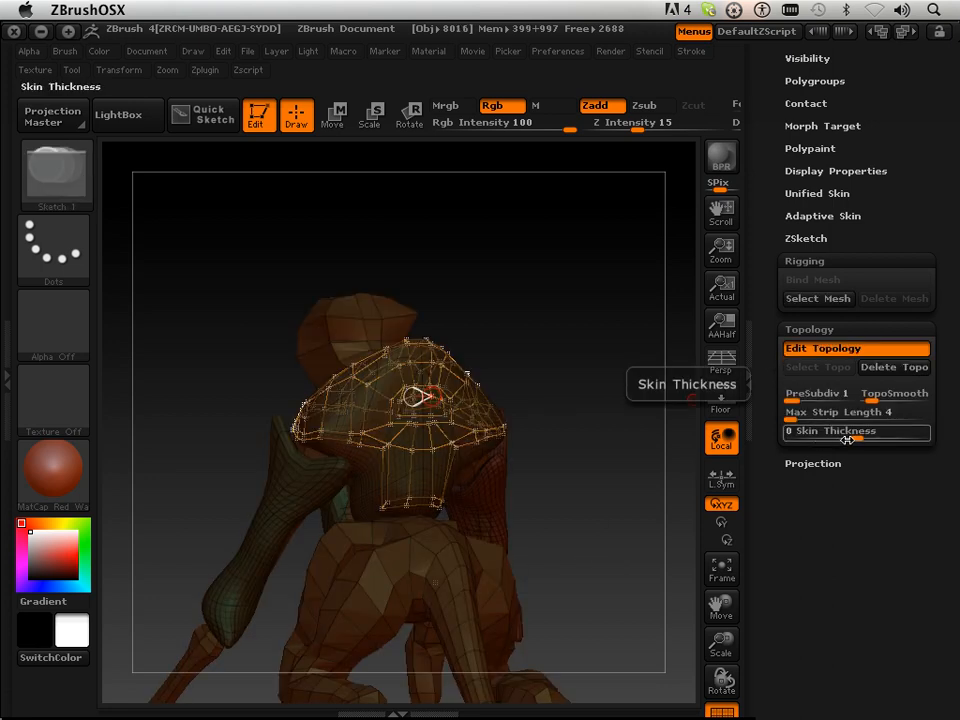
pyautogui.moveTo(857, 438); pyautogui.dragTo(880, 437)
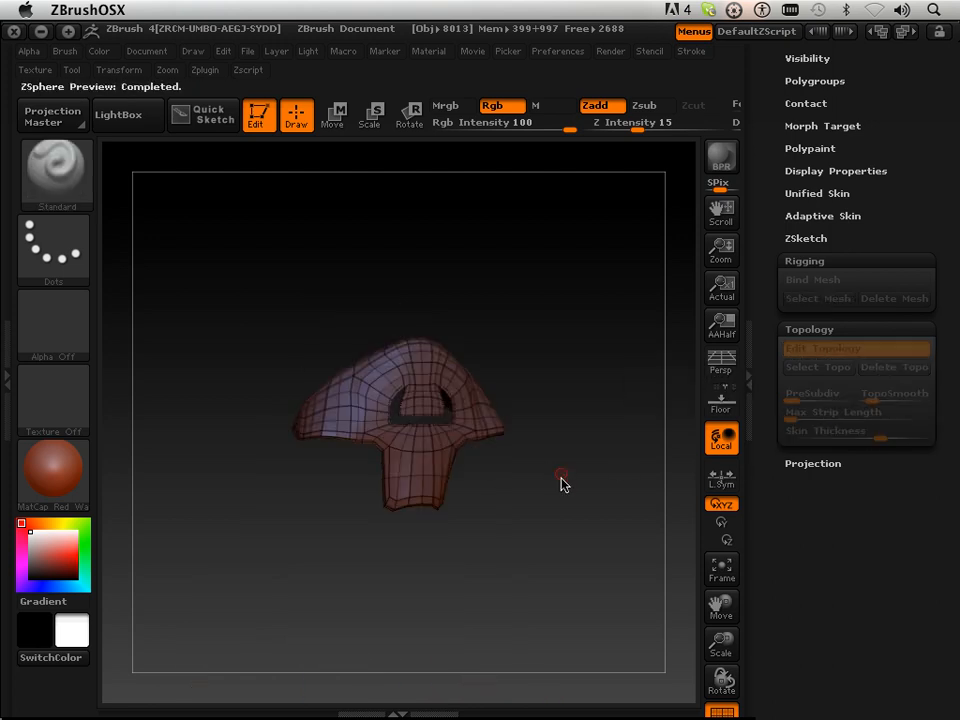
pyautogui.moveTo(561, 489); pyautogui.dragTo(596, 370)
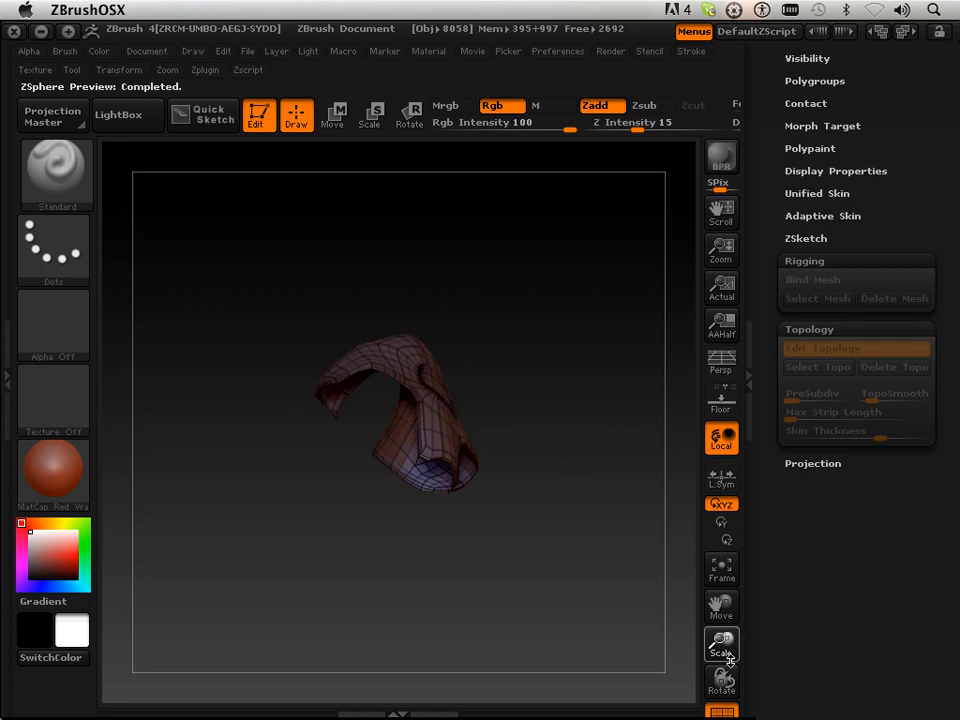
pyautogui.moveTo(725, 653); pyautogui.dragTo(735, 717)
pyautogui.moveTo(416, 615); pyautogui.dragTo(468, 543)
# - Set the topology Skin Thickness to 0.0202 and inspect the thickened shell in the skin preview
pyautogui.press('a')
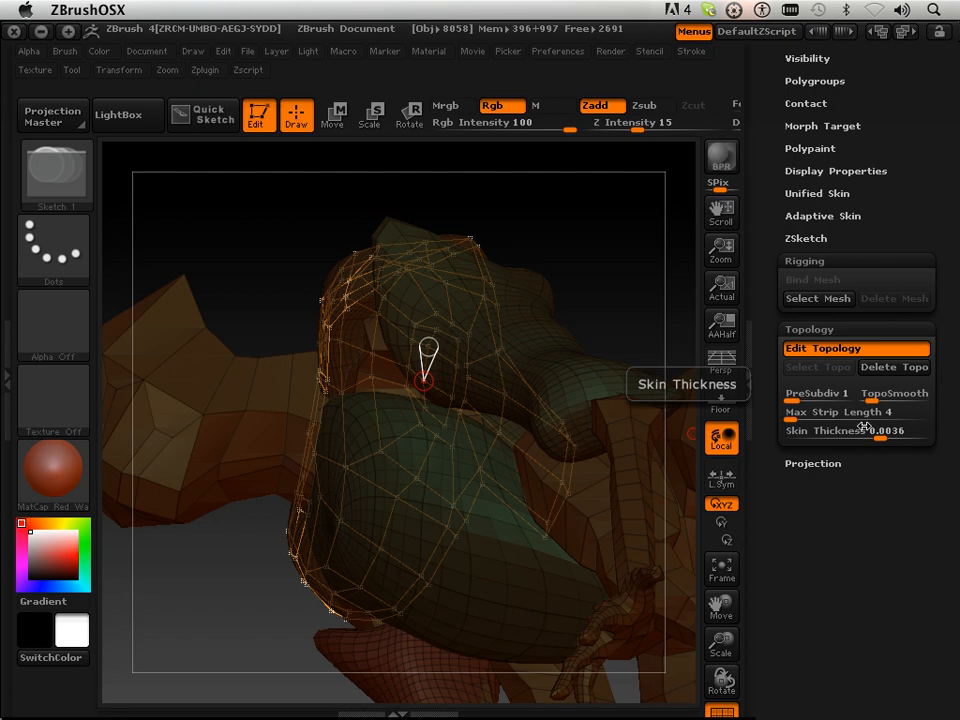
pyautogui.moveTo(878, 437); pyautogui.dragTo(885, 437)
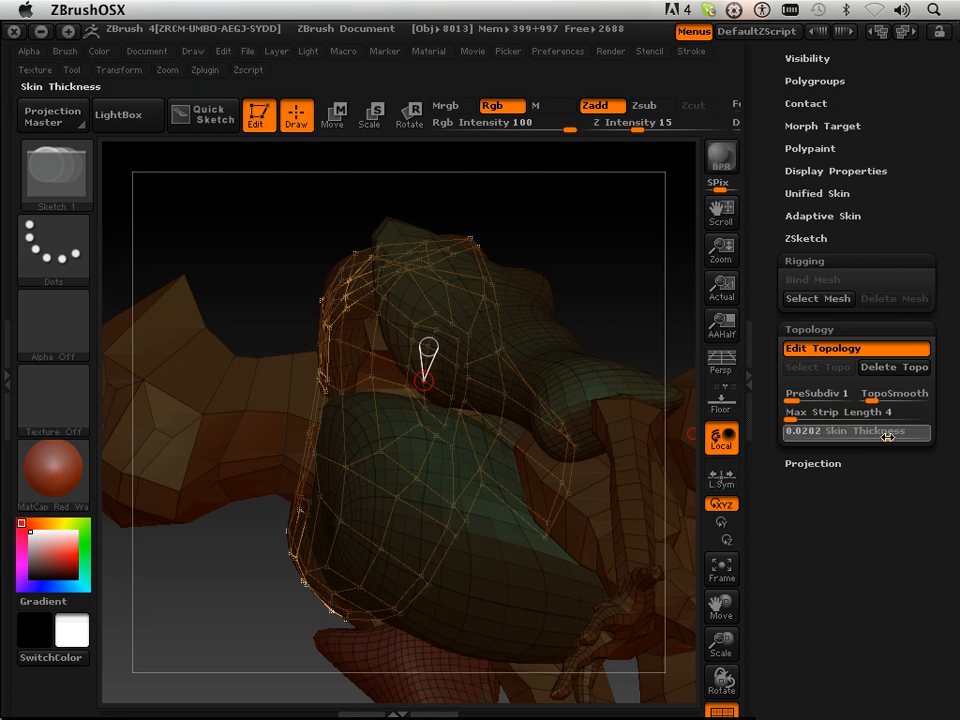
pyautogui.press('a')
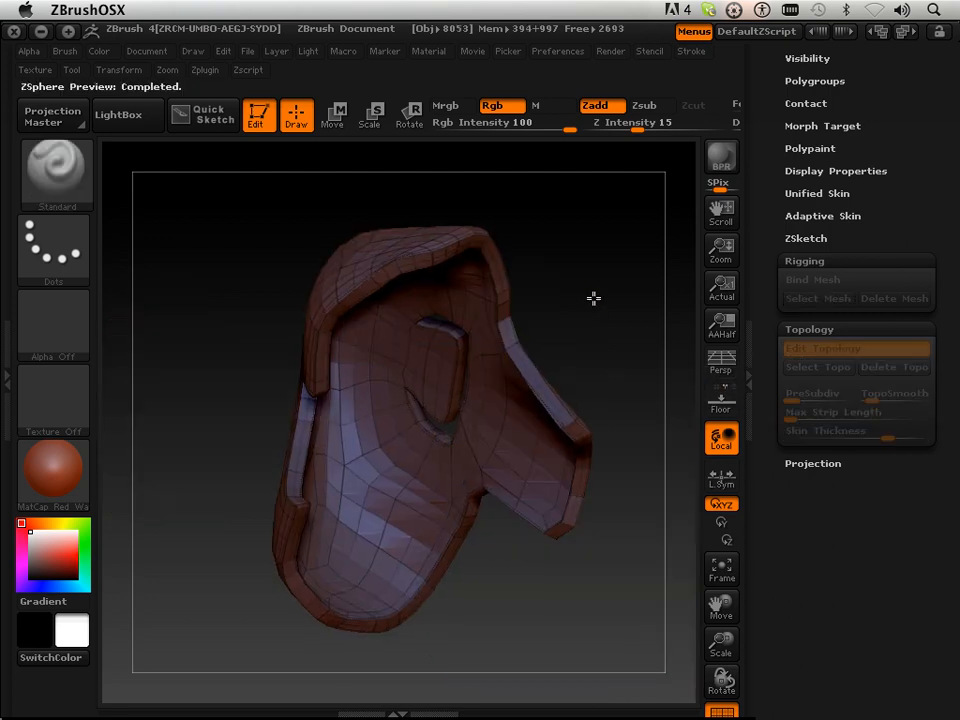
pyautogui.moveTo(594, 298)
pyautogui.mouseDown()
pyautogui.moveTo(538, 358)
pyautogui.moveTo(422, 401)
pyautogui.moveTo(471, 399)
pyautogui.moveTo(561, 465)
pyautogui.moveTo(576, 416)
pyautogui.moveTo(671, 425)
pyautogui.mouseUp()
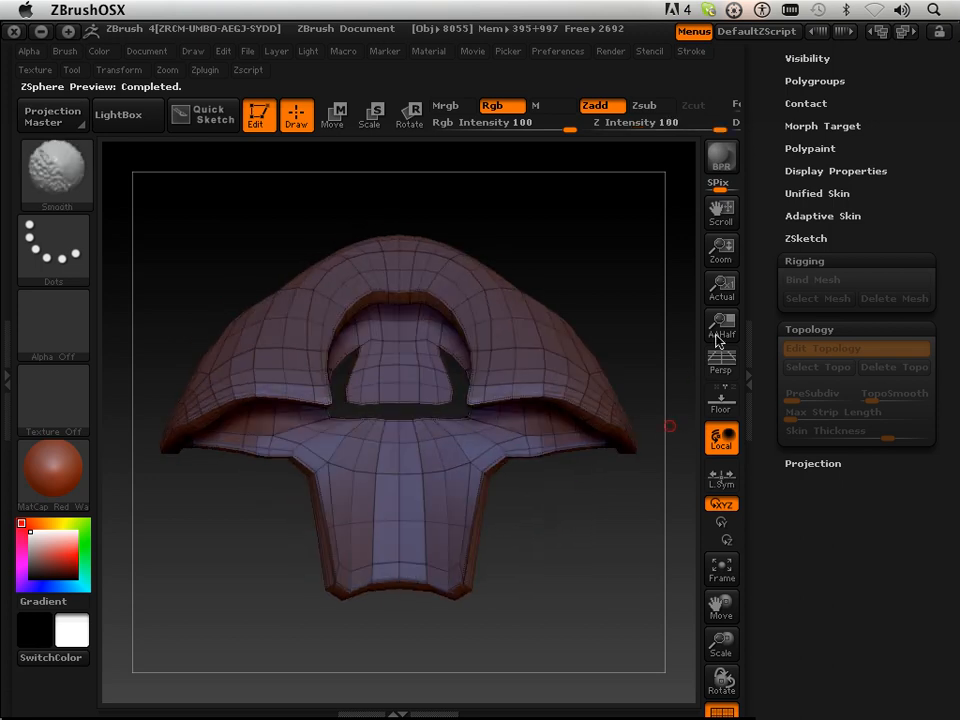
# - Convert the previewed shell to a PolyMesh3D and append PM3D_Topo 7 as a subtool of PM3D_ZSphere_1
pyautogui.moveTo(762, 290); pyautogui.dragTo(756, 561)
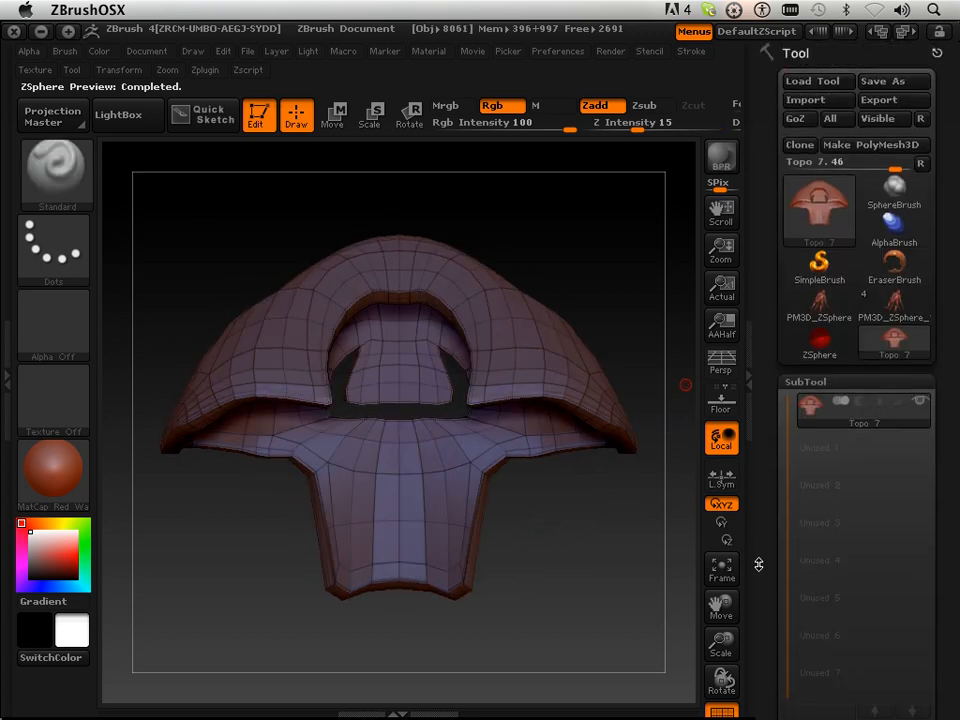
pyautogui.click(853, 147)
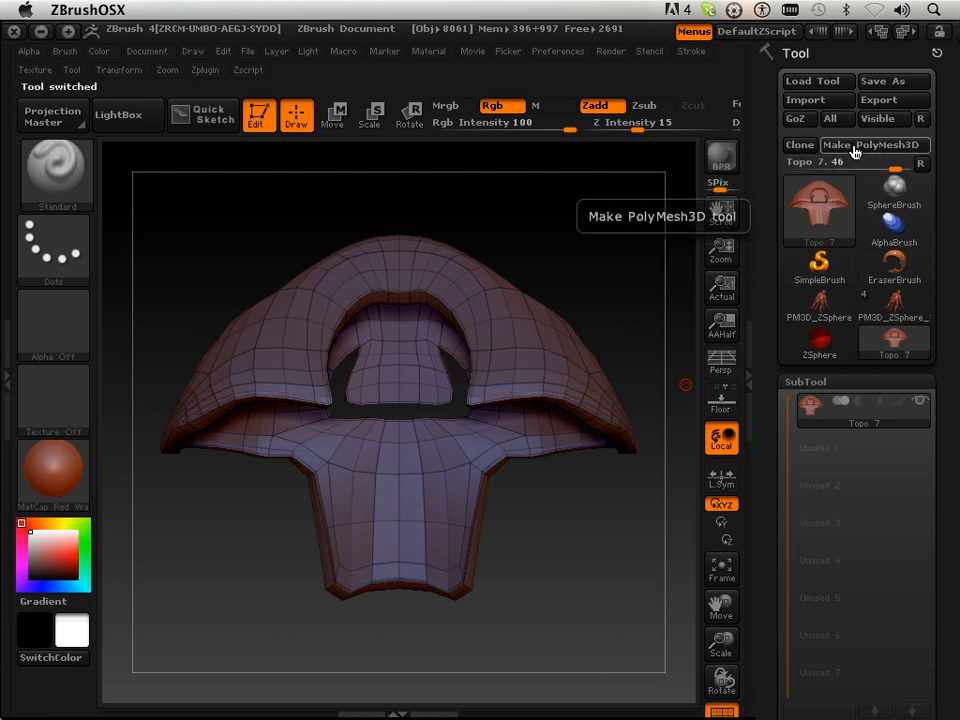
pyautogui.click(821, 314)
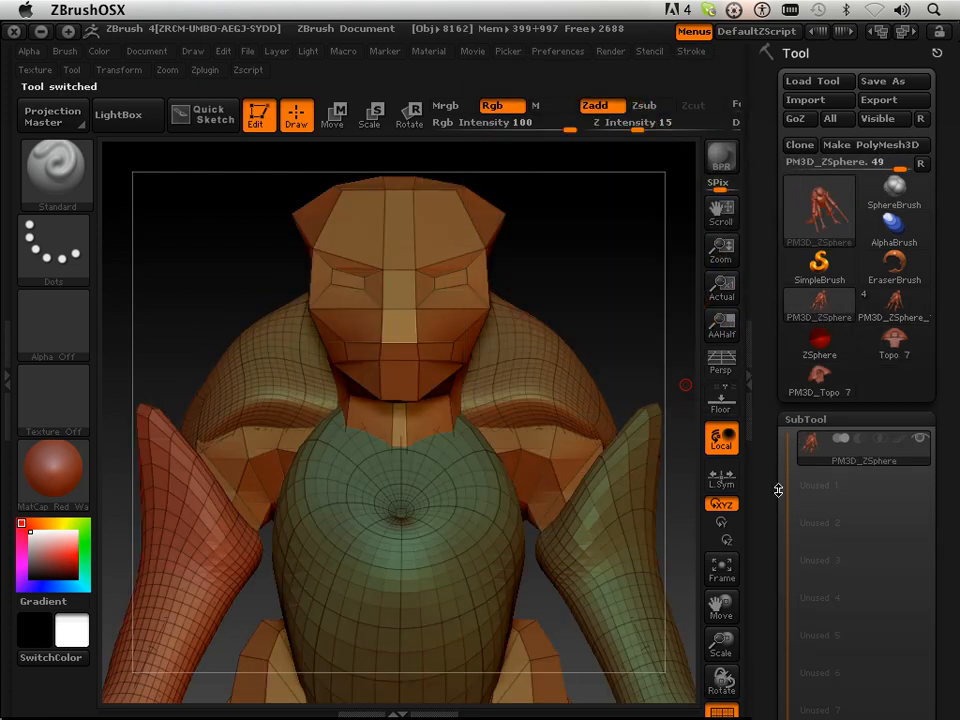
pyautogui.click(897, 305)
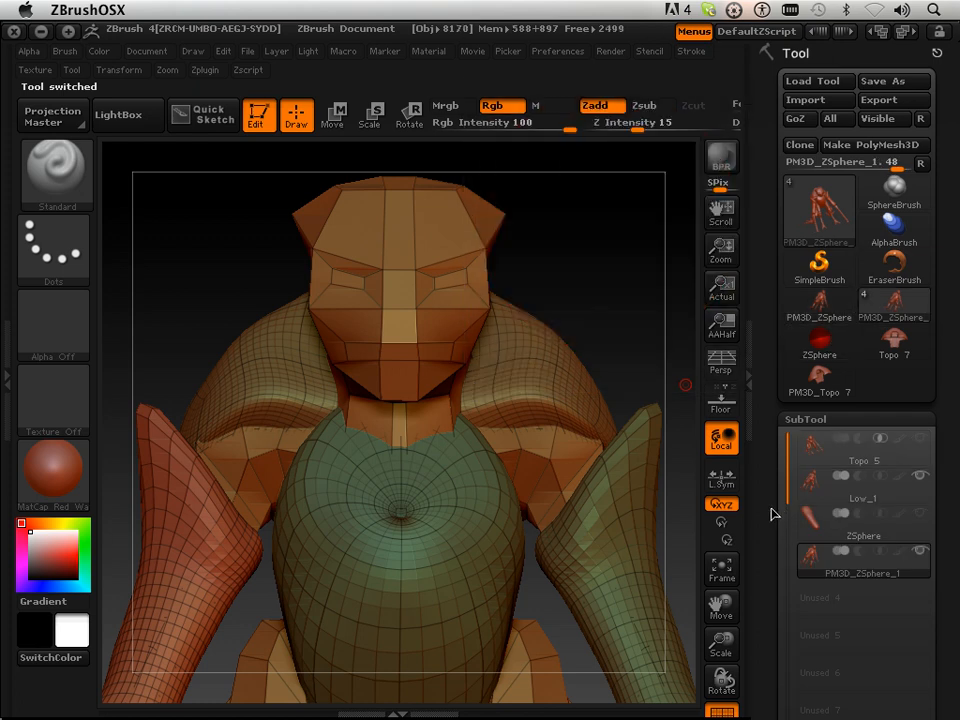
pyautogui.moveTo(769, 510)
pyautogui.mouseDown()
pyautogui.moveTo(776, 380)
pyautogui.moveTo(780, 574)
pyautogui.moveTo(782, 456)
pyautogui.mouseUp()
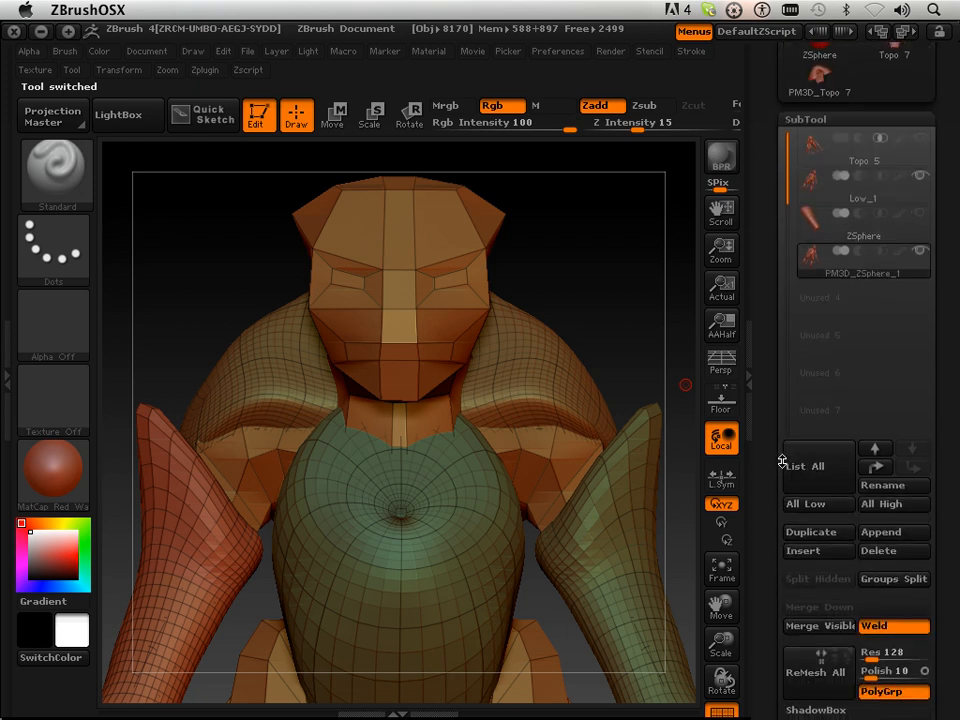
pyautogui.click(880, 533)
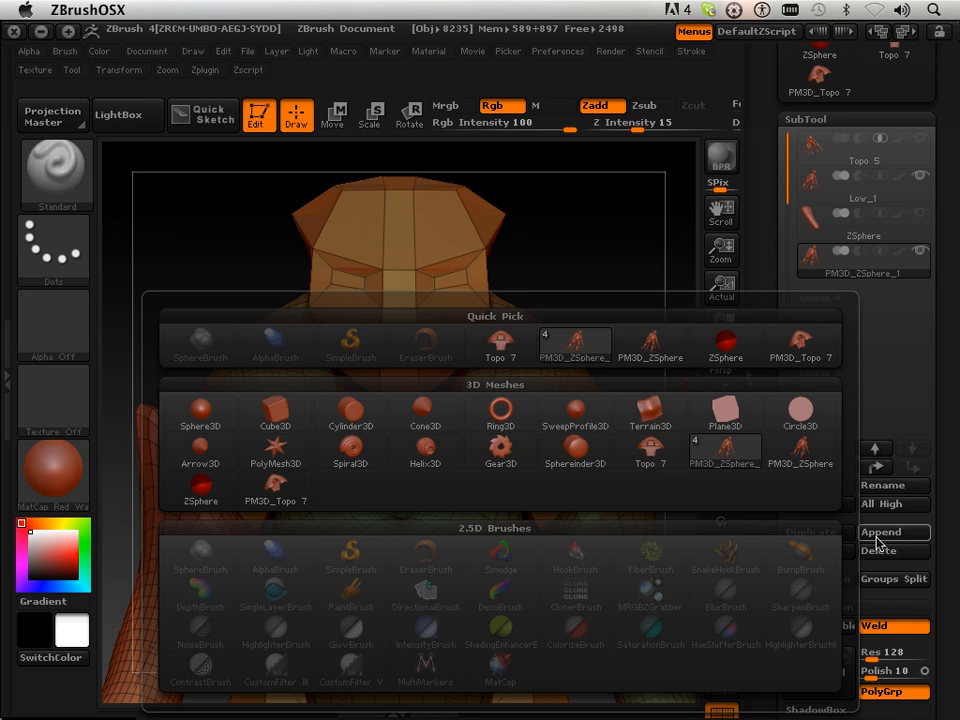
pyautogui.click(798, 340)
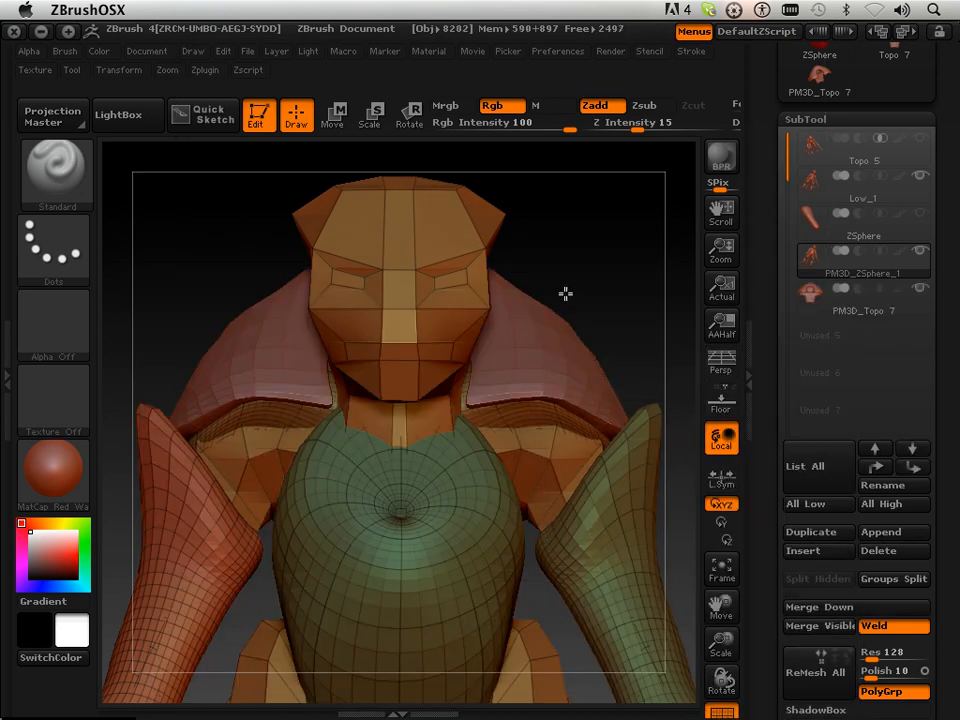
# - Hide the finely meshed shoulder polygroups under the new shell on both sides of PM3D_ZSphere_1, and view the whole character
pyautogui.moveTo(566, 291); pyautogui.dragTo(519, 425)
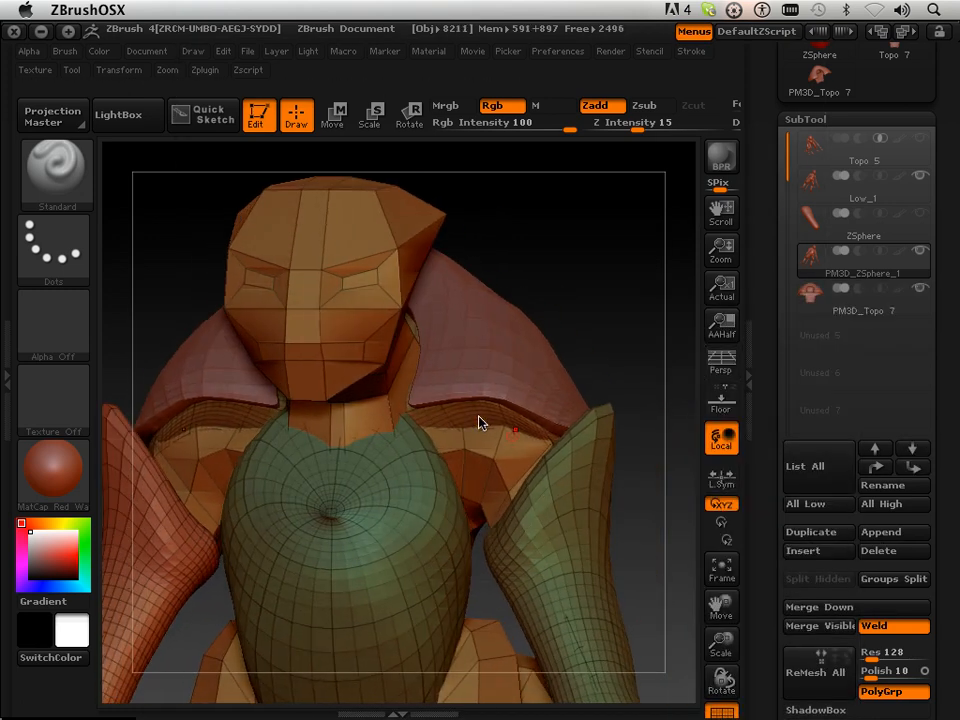
pyautogui.hotkey('ctrl', 'shift')
pyautogui.keyDown('ctrl'); pyautogui.keyDown('shift'); pyautogui.click(478, 412); pyautogui.keyUp('shift'); pyautogui.keyUp('ctrl')
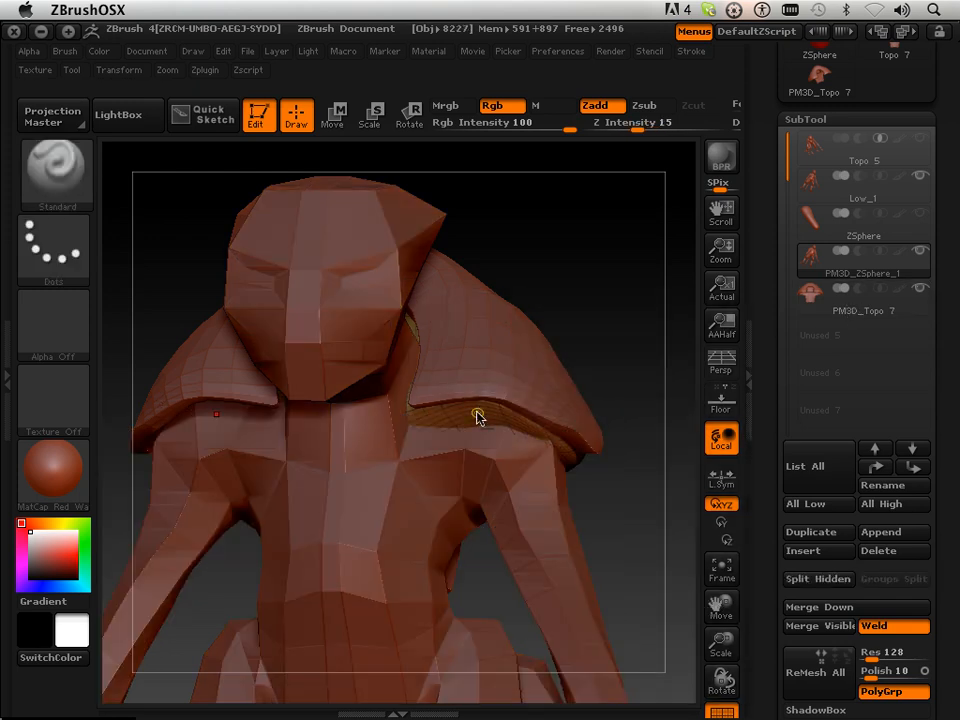
pyautogui.keyDown('ctrl'); pyautogui.keyDown('shift'); pyautogui.click(480, 412); pyautogui.keyUp('shift'); pyautogui.keyUp('ctrl')
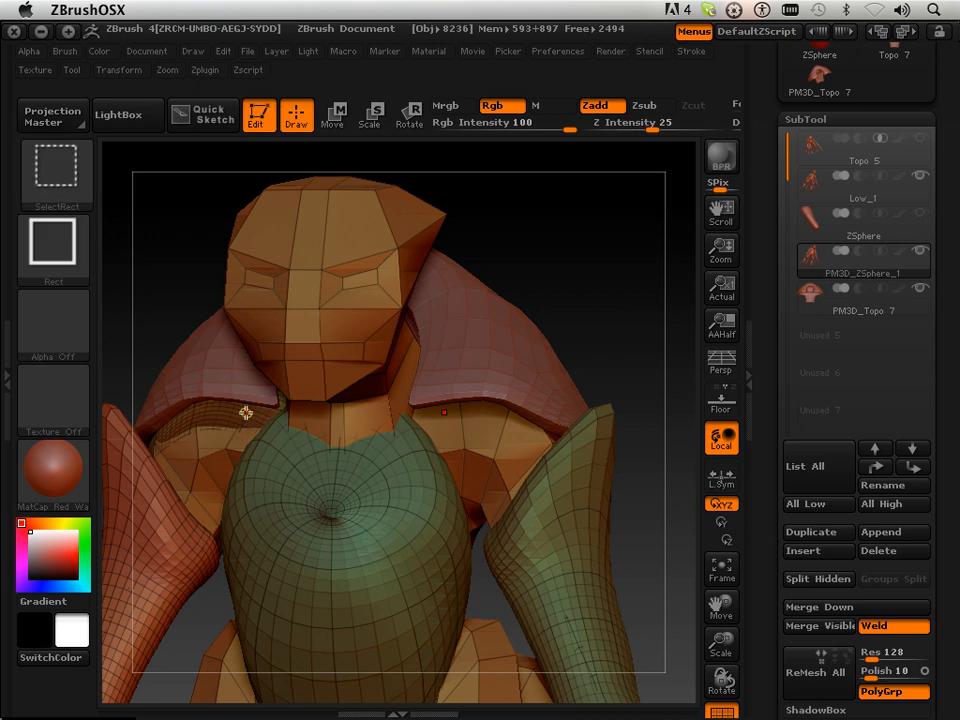
pyautogui.keyDown('ctrl'); pyautogui.keyDown('shift'); pyautogui.click(246, 413); pyautogui.keyUp('shift'); pyautogui.keyUp('ctrl')
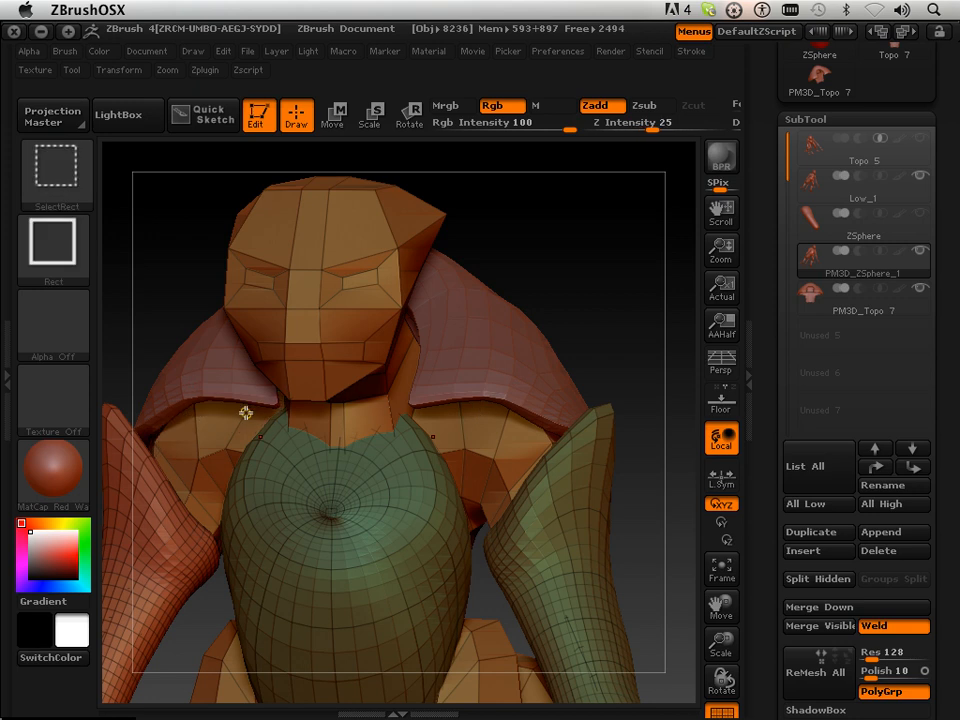
pyautogui.click(723, 644)
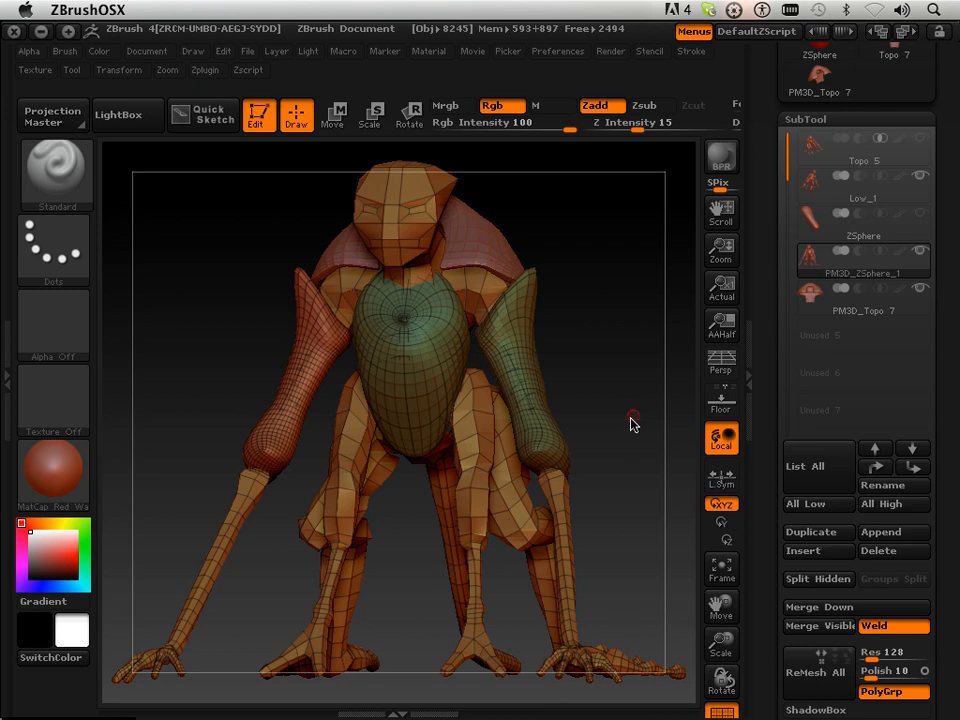
# - Make the sculpted Topo 5 body the active subtool, with only it and the PM3D_Topo 7 shell visible
pyautogui.moveTo(628, 421)
pyautogui.mouseDown()
pyautogui.moveTo(461, 403)
pyautogui.moveTo(621, 429)
pyautogui.mouseUp()
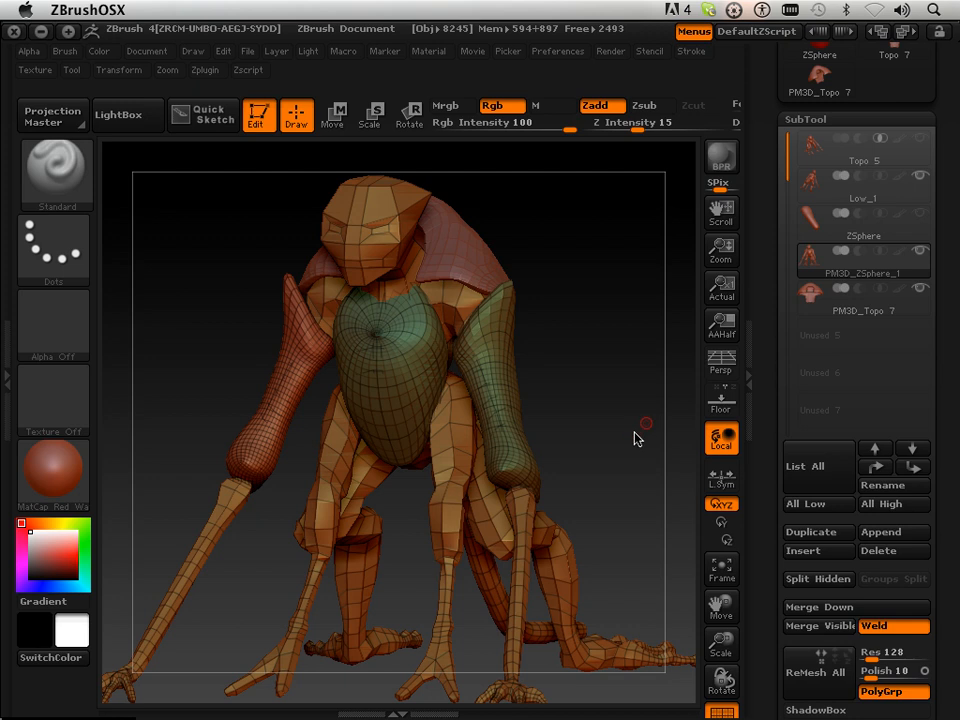
pyautogui.moveTo(897, 252)
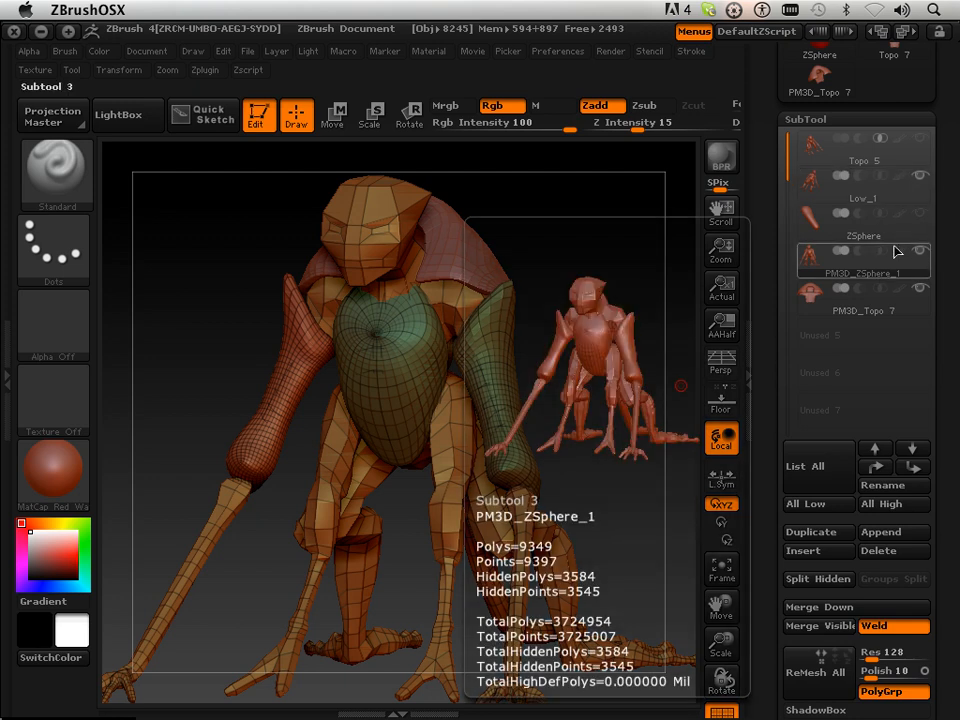
pyautogui.click(925, 156)
pyautogui.moveTo(924, 152)
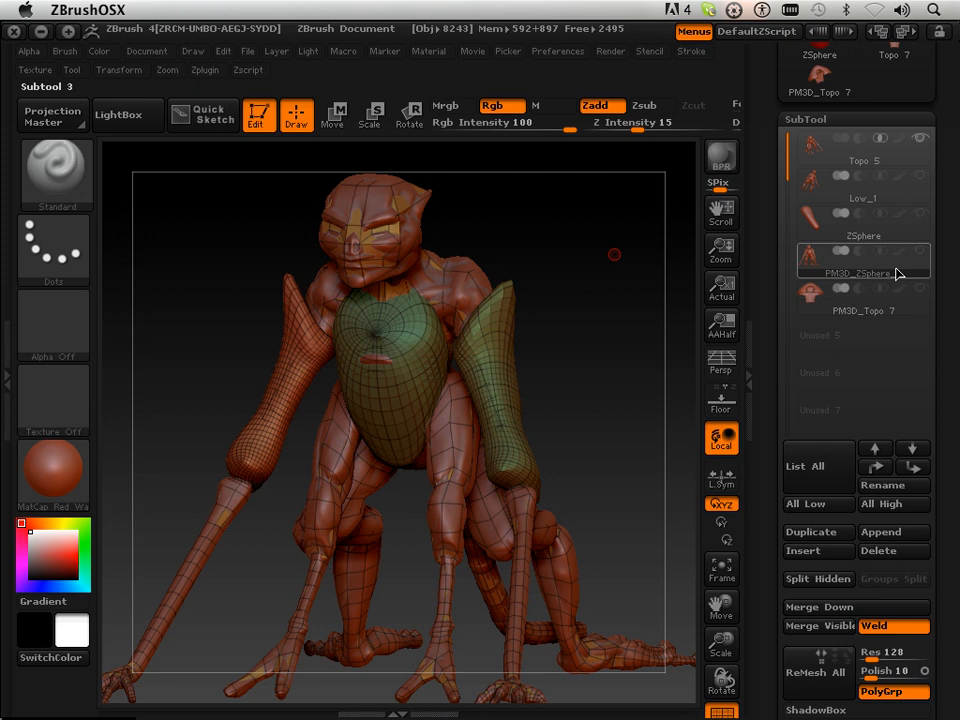
pyautogui.click(848, 152)
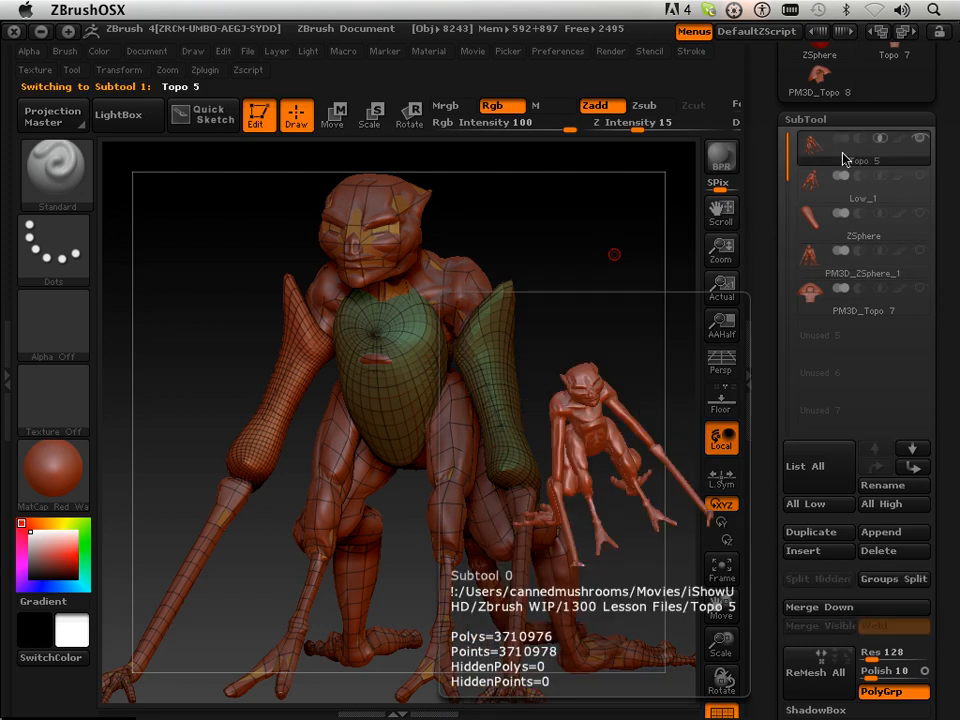
pyautogui.click(918, 289)
# - Examine how the PM3D_Topo 7 shell fits over the Topo 5 body from the front, back and side
pyautogui.moveTo(570, 326)
pyautogui.mouseDown()
pyautogui.moveTo(388, 302)
pyautogui.moveTo(595, 328)
pyautogui.mouseUp()
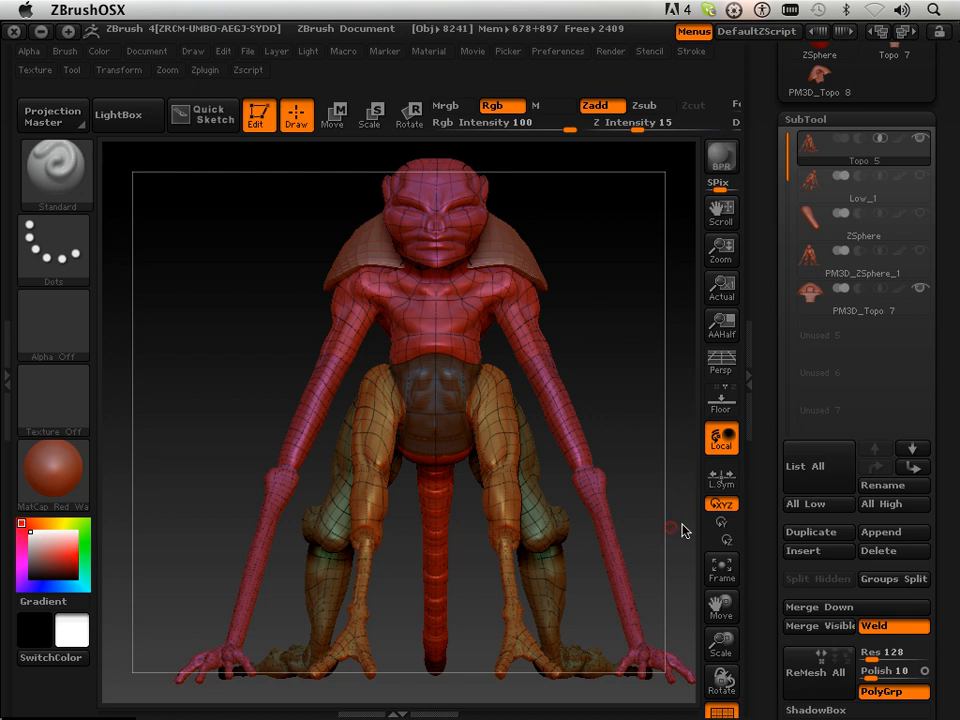
pyautogui.moveTo(720, 640); pyautogui.dragTo(716, 628)
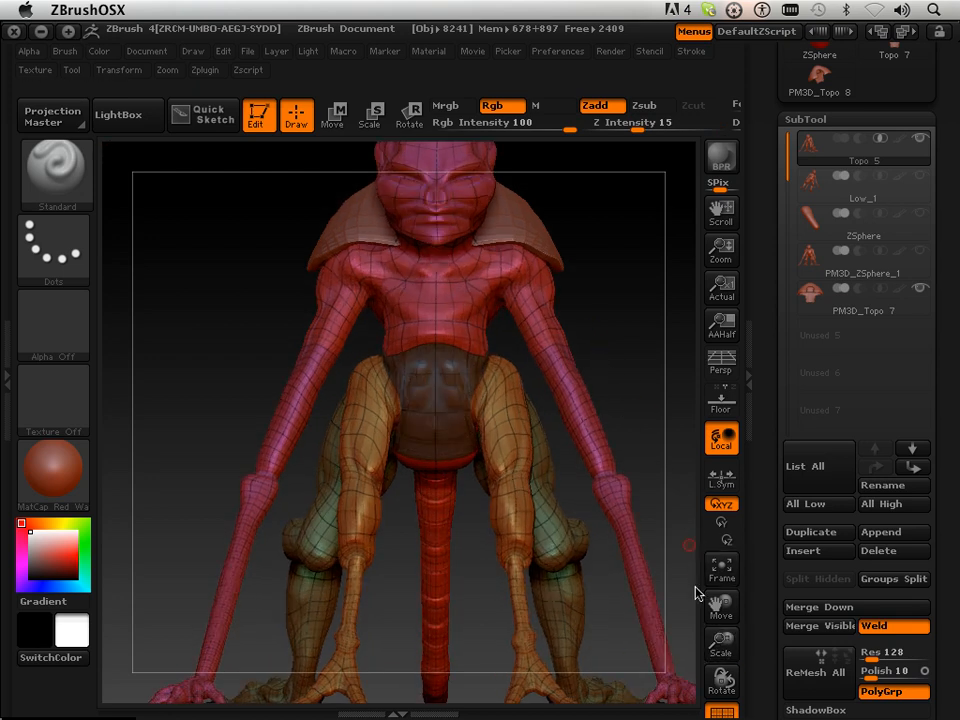
pyautogui.moveTo(712, 604); pyautogui.dragTo(716, 604)
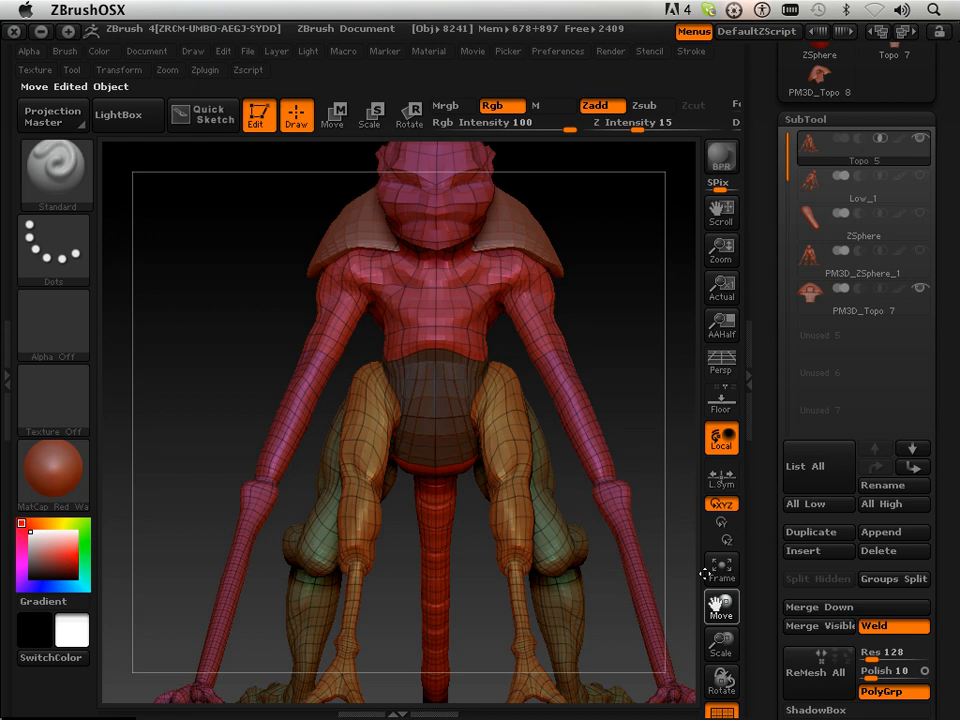
pyautogui.moveTo(531, 289); pyautogui.dragTo(456, 287)
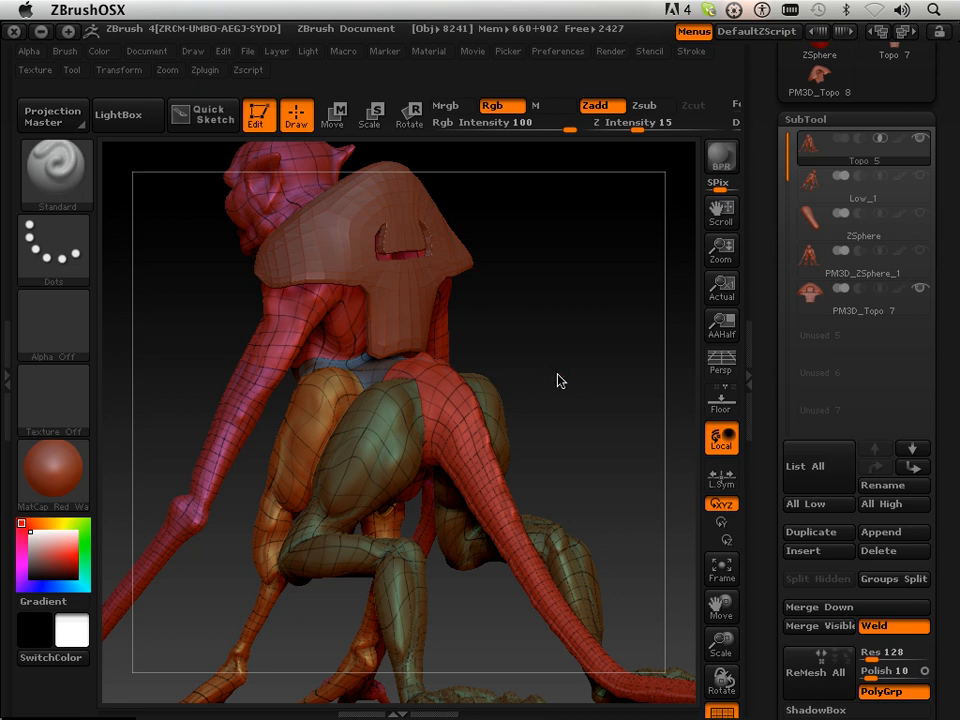
pyautogui.moveTo(558, 374); pyautogui.dragTo(579, 371)
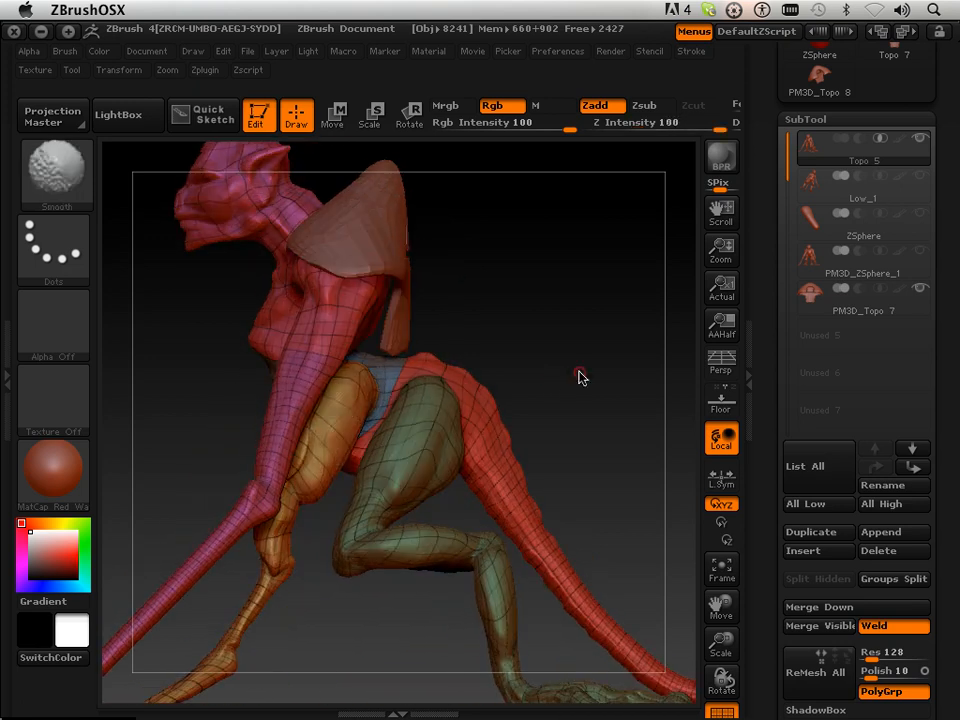